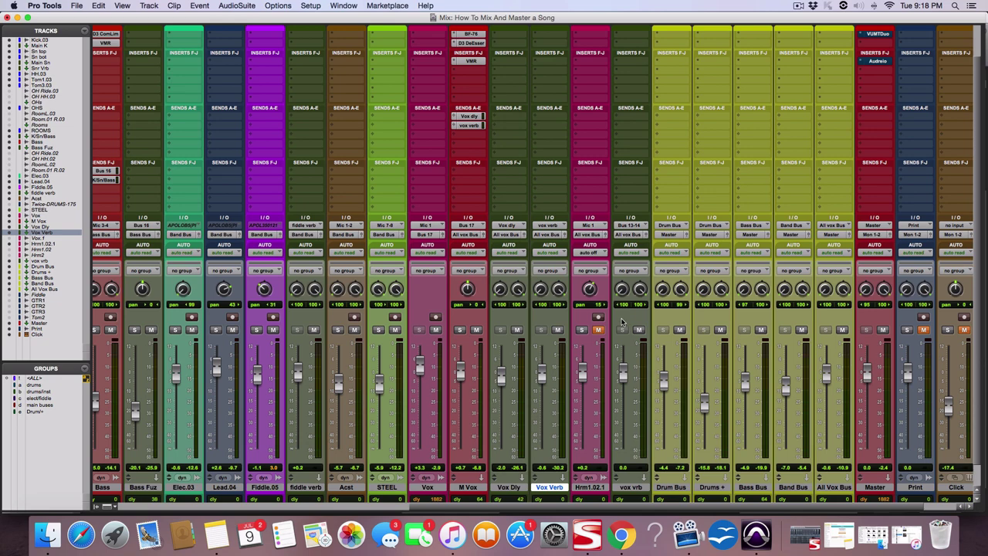
# Step: Play the mix and nudge the Fiddle.05 fader up from -1.1 dB to -0.9 dB
pyautogui.scroll(-2, 619, 330)
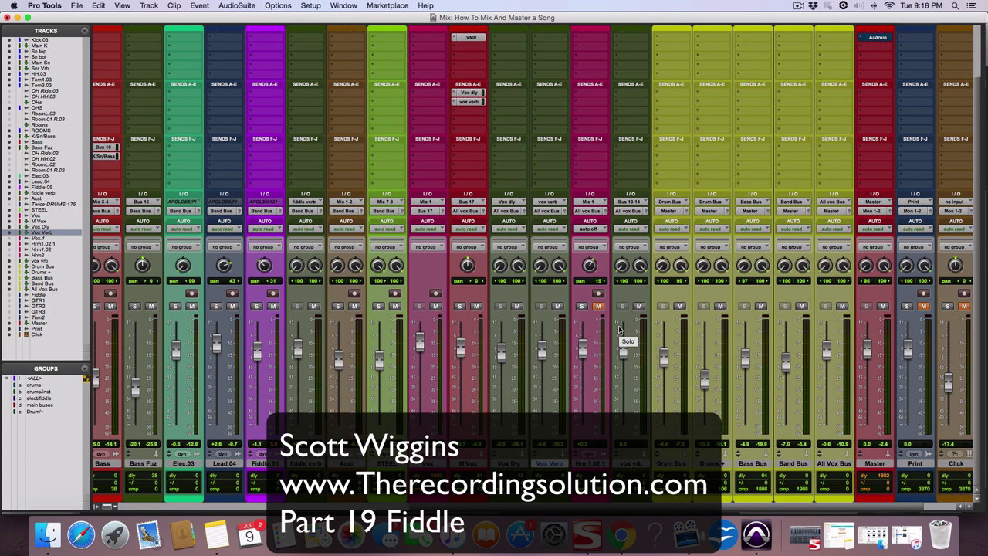
pyautogui.hscroll(2, 619, 329)
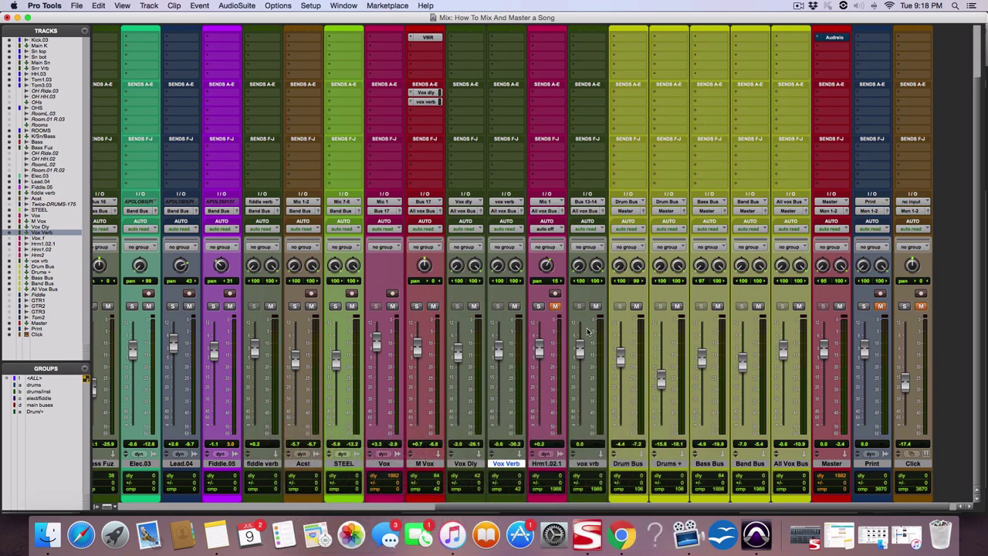
pyautogui.hscroll(-2, 588, 331)
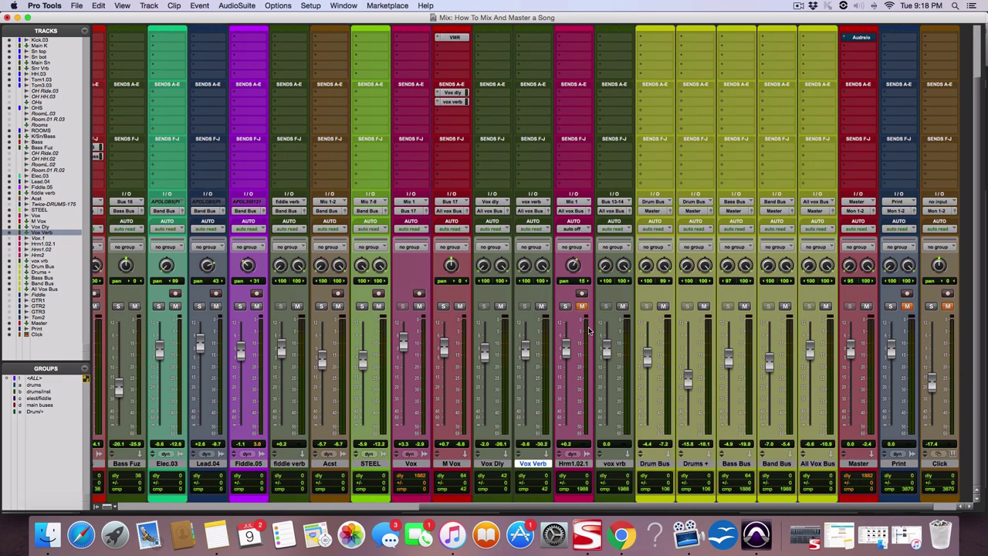
pyautogui.press('space')
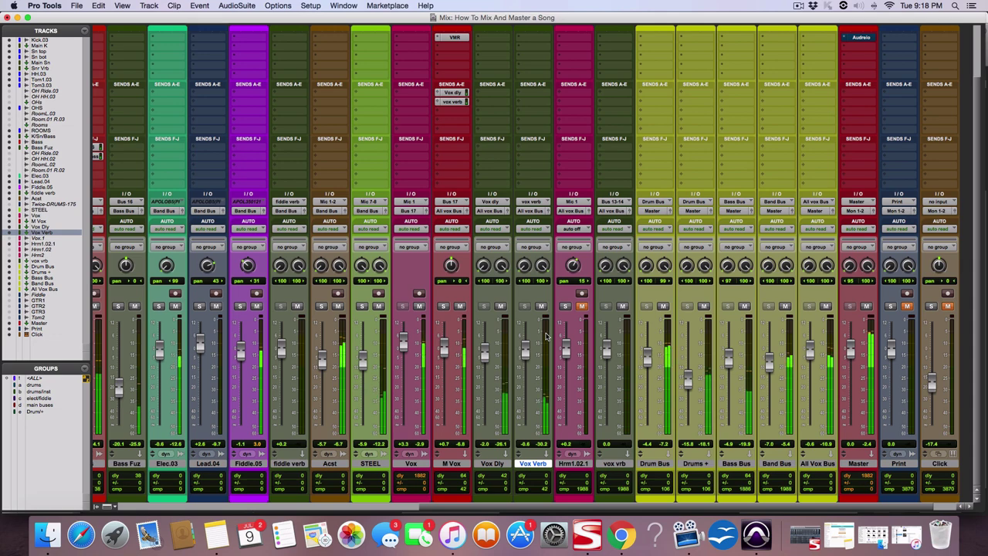
pyautogui.hscroll(-1, 546, 337)
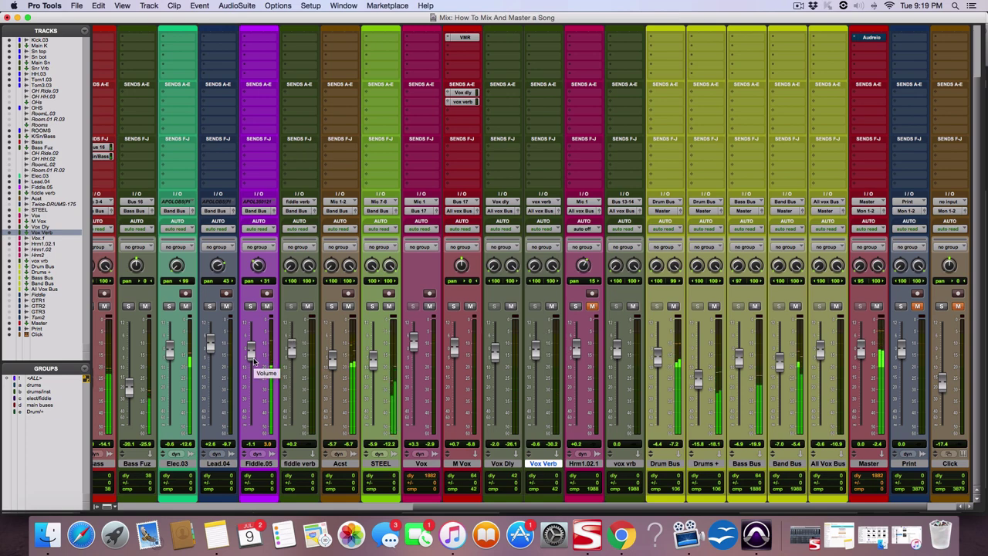
pyautogui.moveTo(255, 360); pyautogui.dragTo(255, 357)
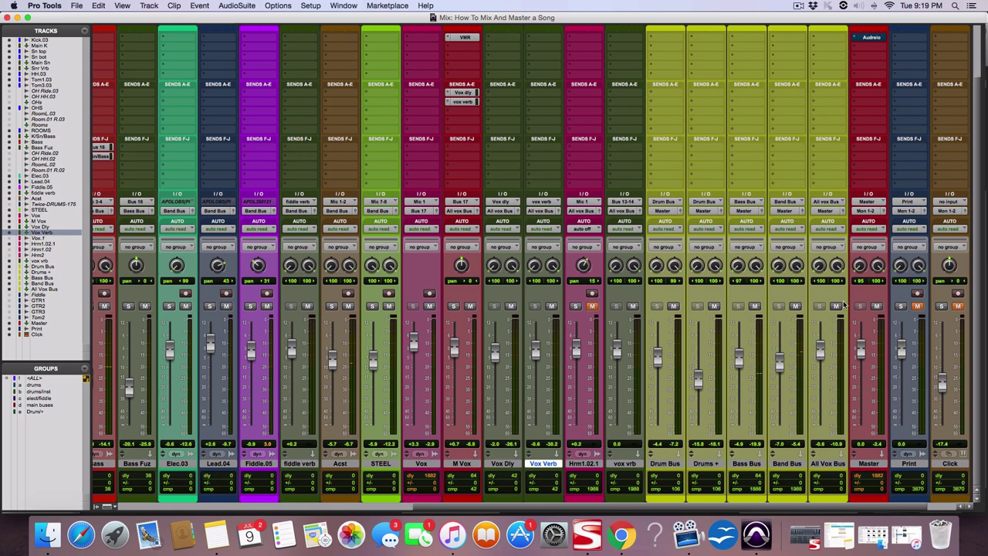
# Step: In the Edit window, select a range on the Bass track from about 2:27 to 2:47
pyautogui.press('super+equal')
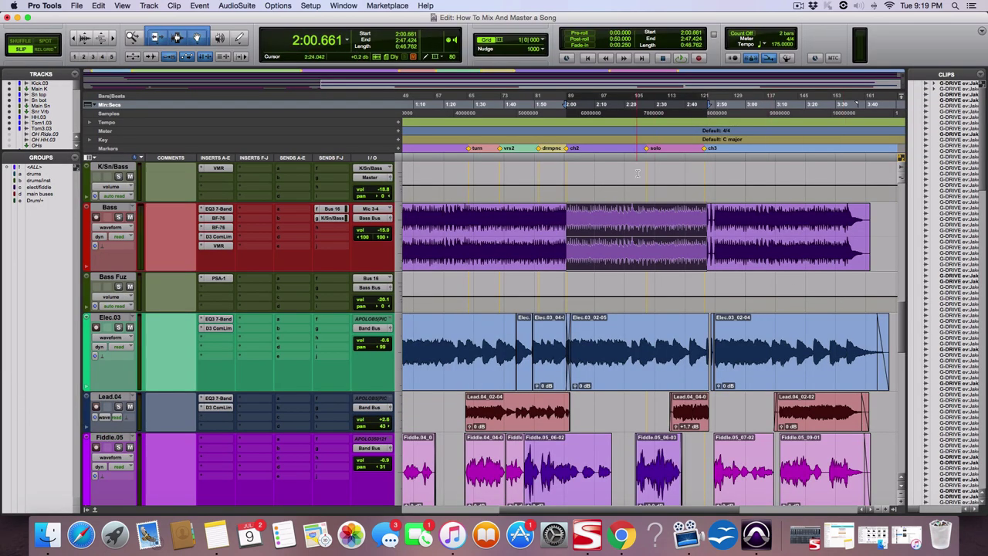
pyautogui.click(646, 216)
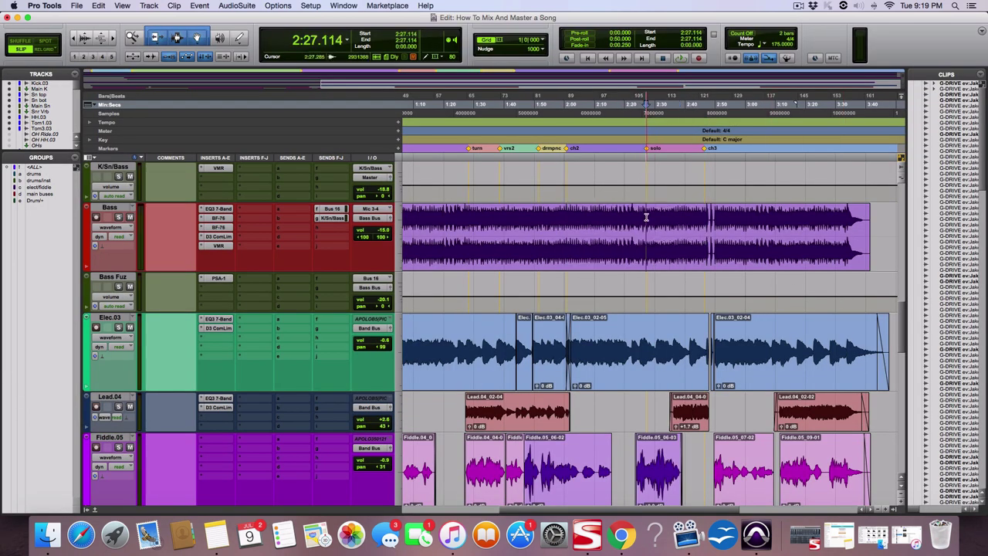
pyautogui.moveTo(645, 216); pyautogui.dragTo(708, 227)
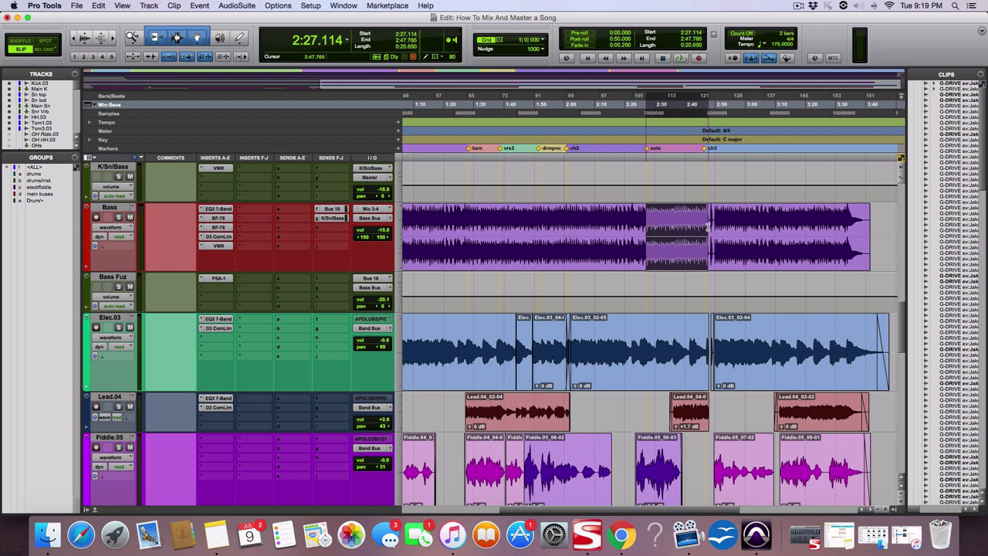
pyautogui.click(645, 216)
pyautogui.moveTo(644, 217); pyautogui.dragTo(708, 226)
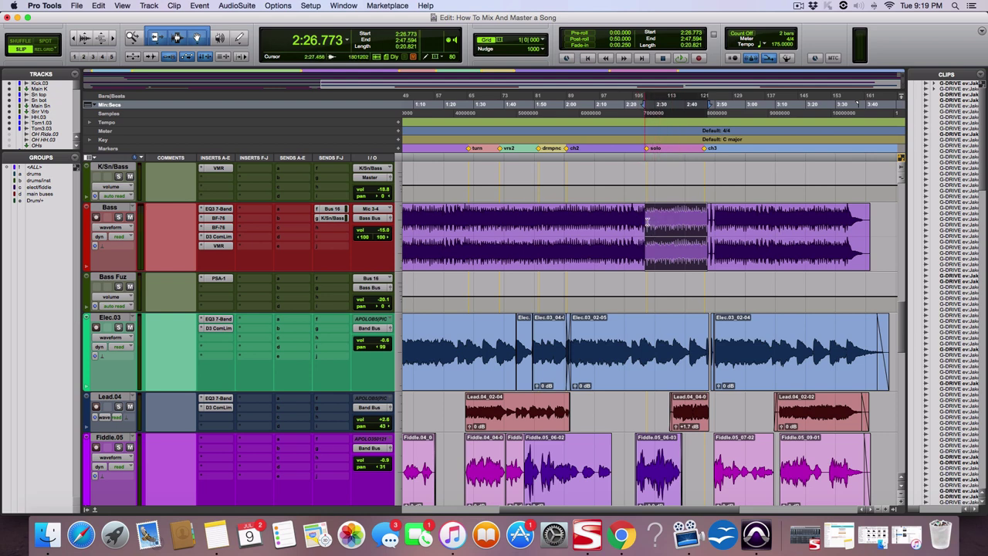
# Step: Play the range, extend its start back to about 2:25, replay it, and return to the Mix window
pyautogui.press('space')
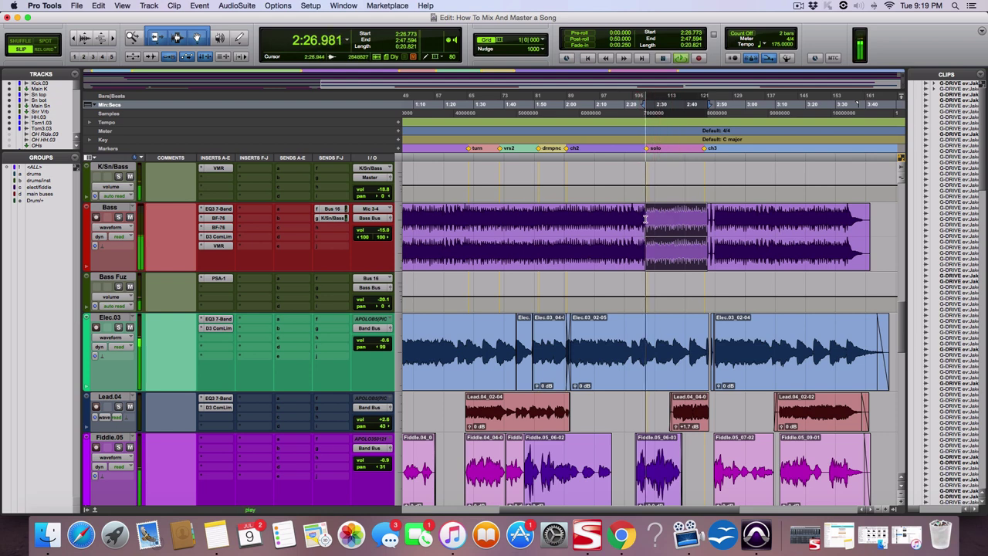
pyautogui.moveTo(642, 215); pyautogui.dragTo(640, 216)
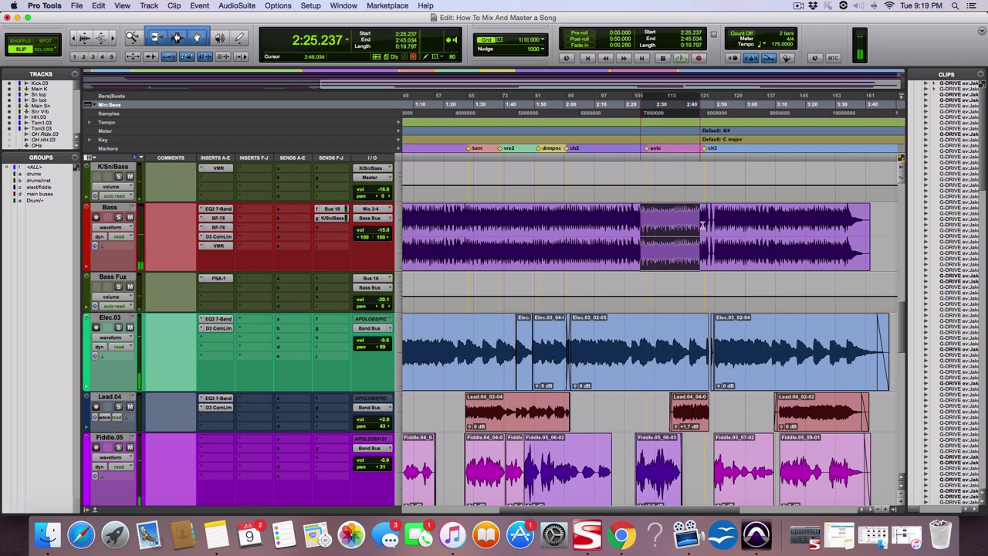
pyautogui.press('space')
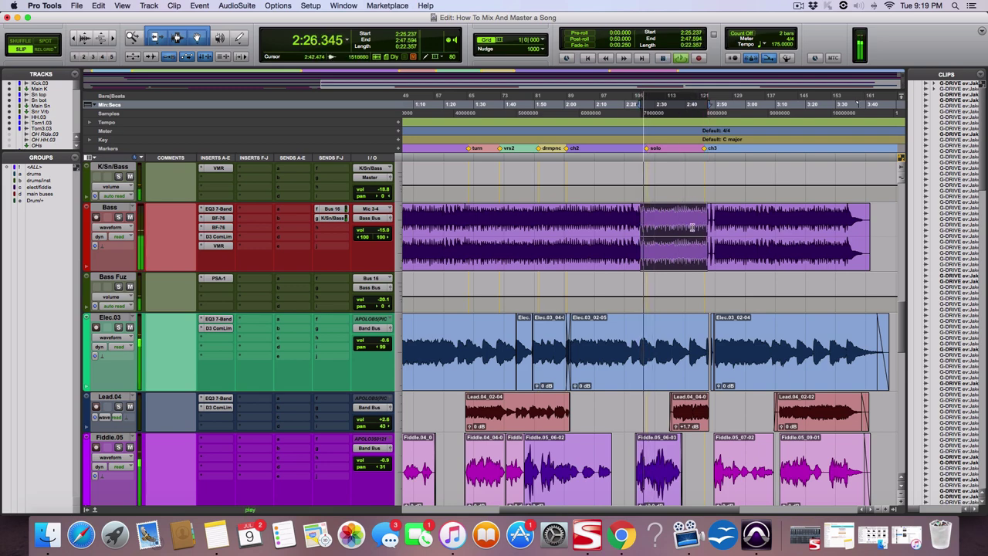
pyautogui.press('super+equal')
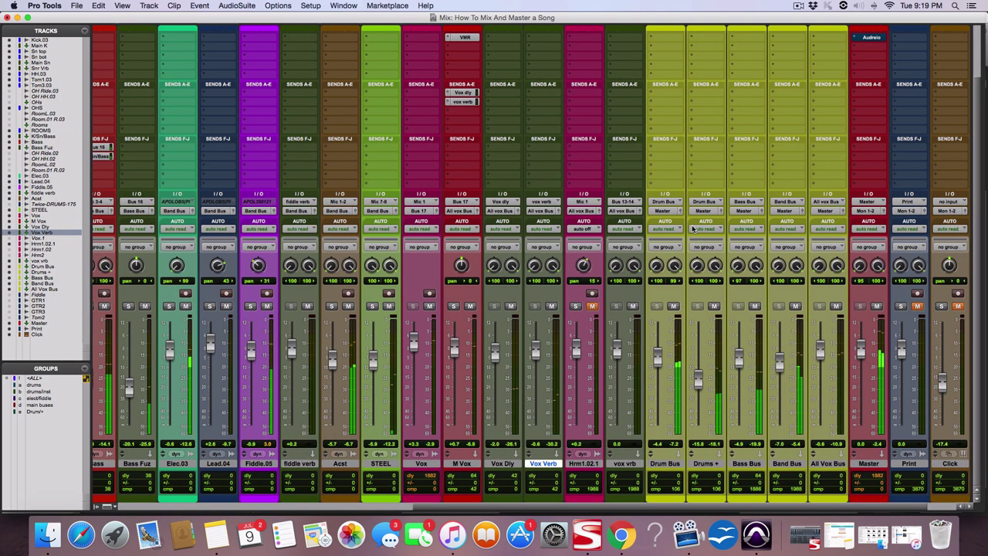
# Step: Solo the Fiddle.05 track, then unsolo it and start playback of the mix
pyautogui.hscroll(-1, 342, 250)
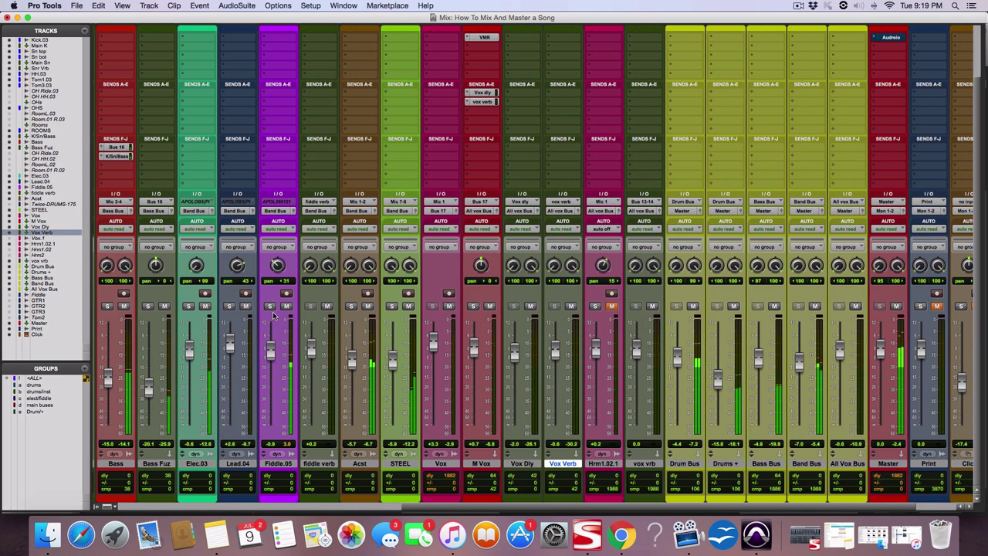
pyautogui.click(269, 306)
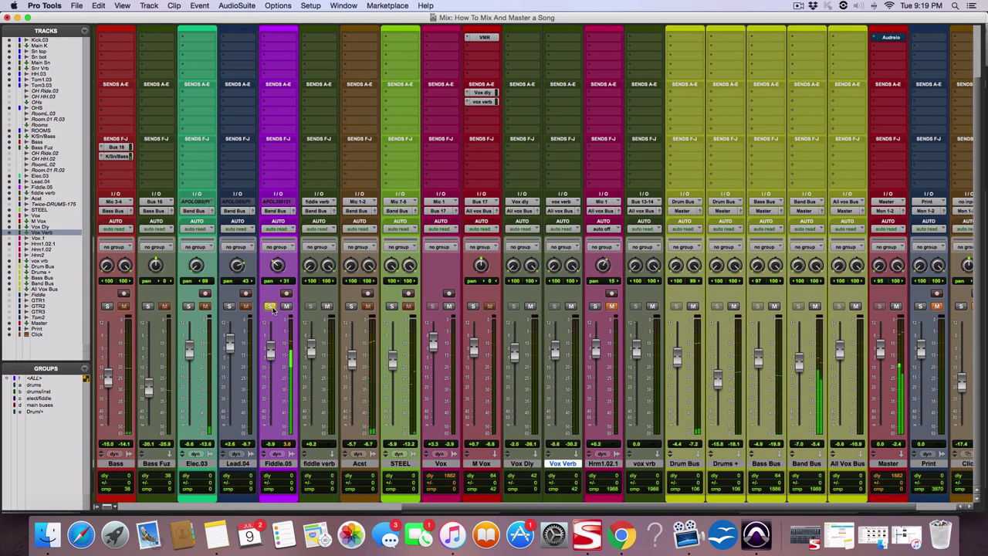
pyautogui.scroll(3, 278, 316)
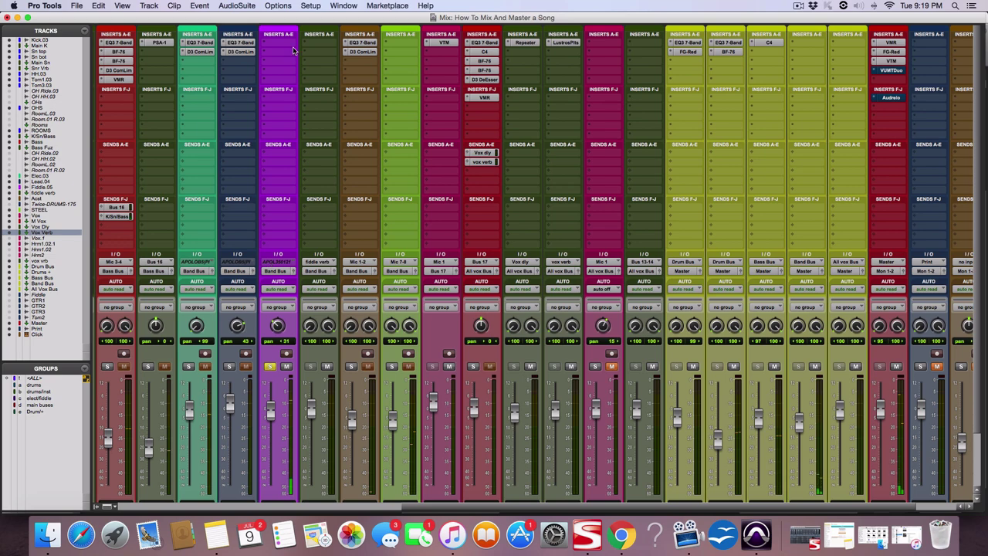
pyautogui.hscroll(3, 361, 272)
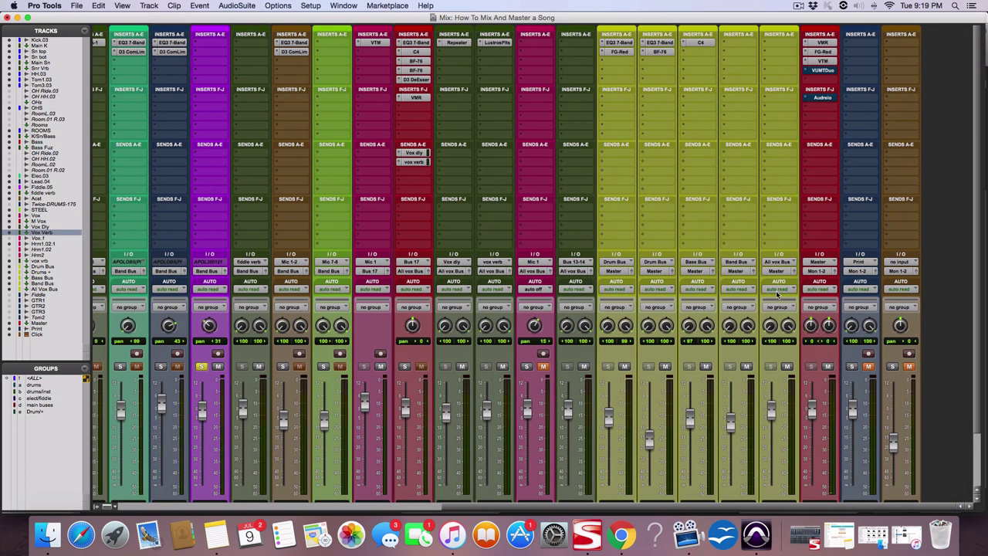
pyautogui.hscroll(-5, 777, 294)
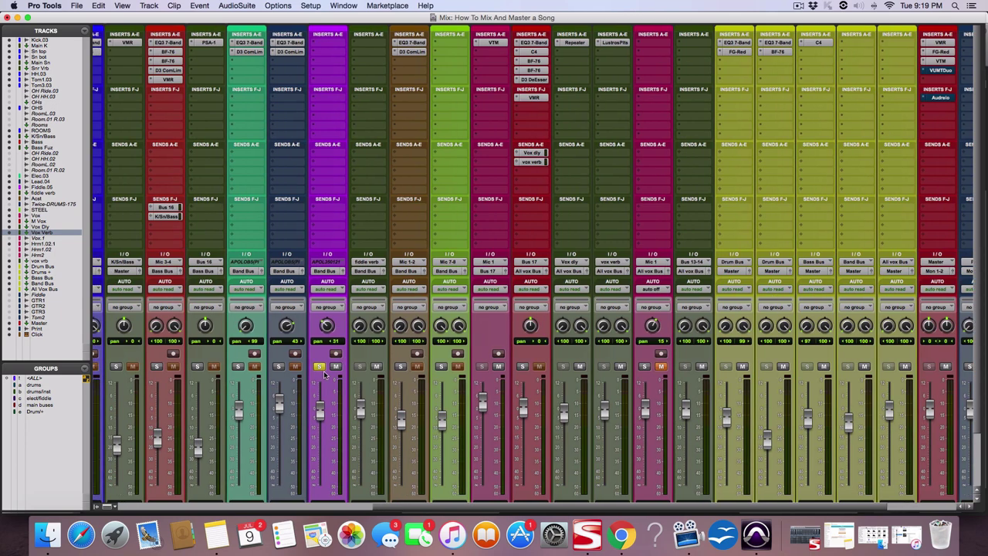
pyautogui.click(316, 369)
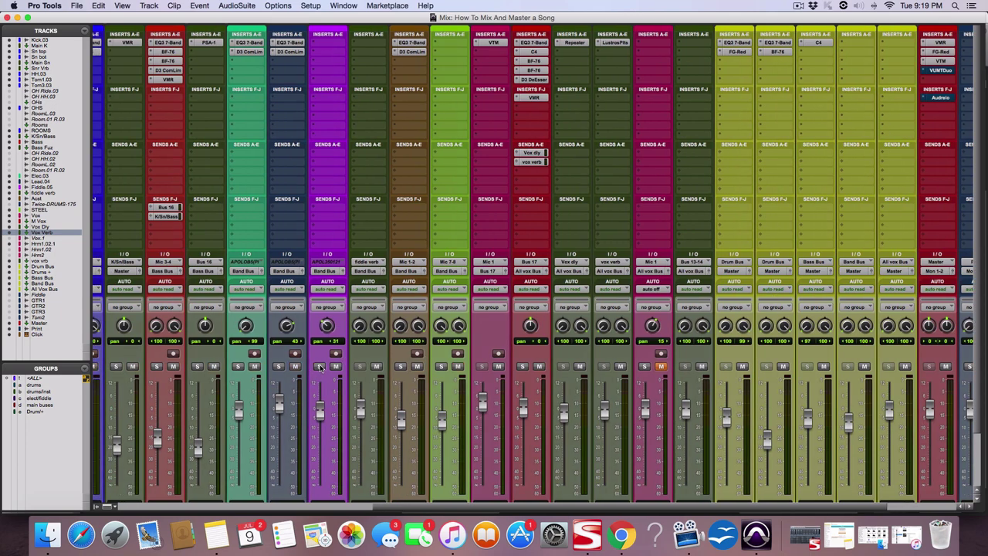
pyautogui.press('space')
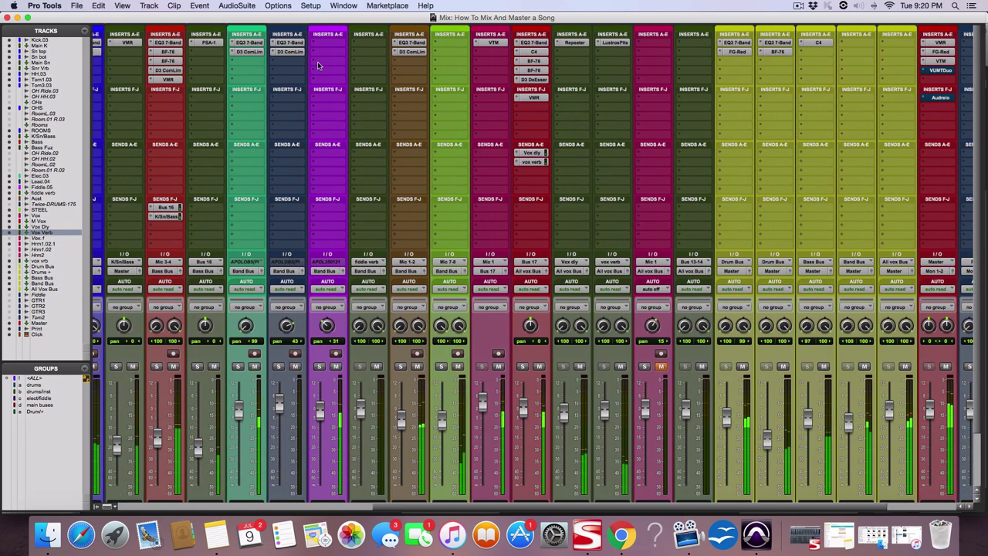
pyautogui.press('super+equal')
pyautogui.press('super+equal')
# Step: Insert an EQ3 7-Band plug-in on an empty Fiddle.05 insert slot
pyautogui.click(322, 41)
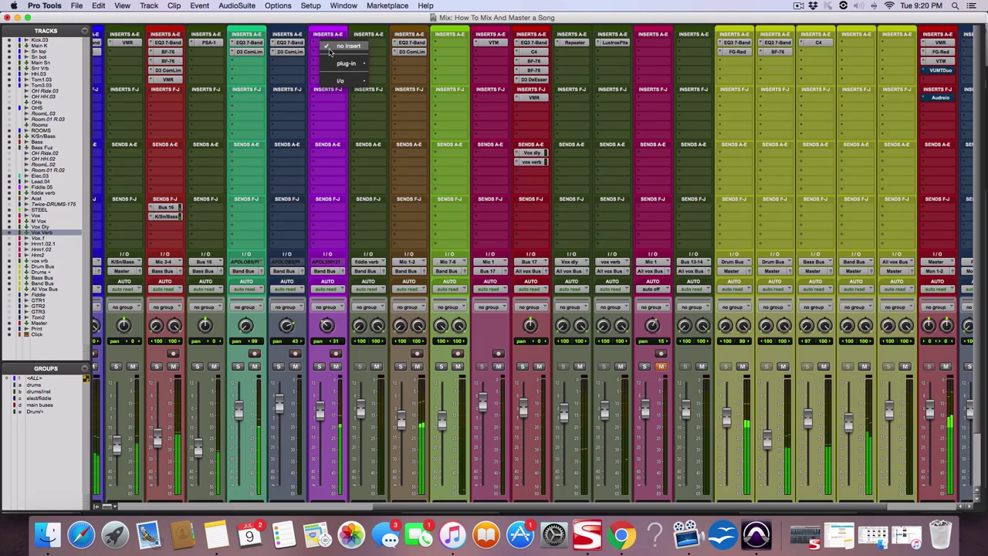
pyautogui.moveTo(351, 63)
pyautogui.moveTo(433, 66)
pyautogui.click(457, 100)
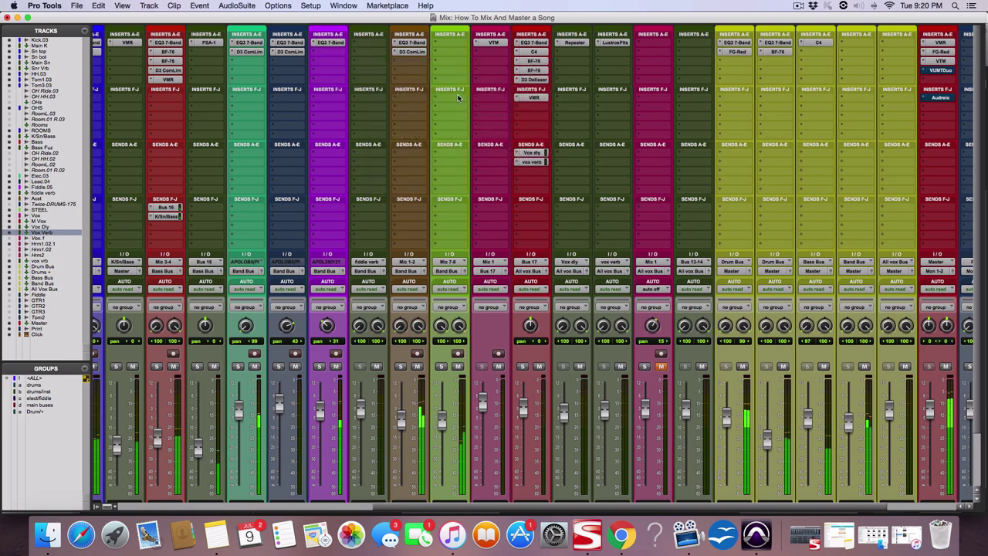
# Step: Enable a 12 dB/oct high-pass at 100.8 Hz and narrow the mid band's Q to about 3.16
pyautogui.moveTo(193, 49); pyautogui.dragTo(171, 33)
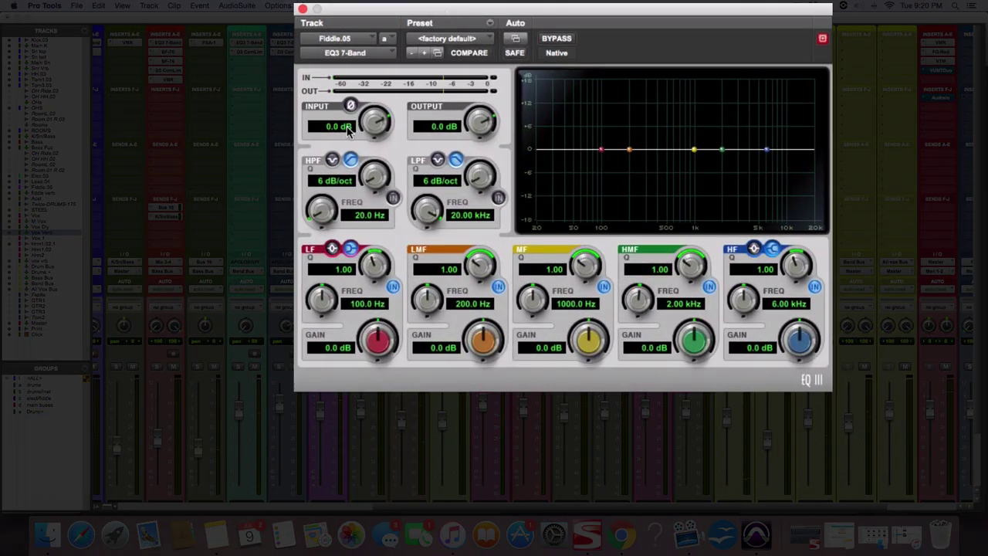
pyautogui.click(393, 198)
pyautogui.moveTo(373, 176); pyautogui.dragTo(383, 154)
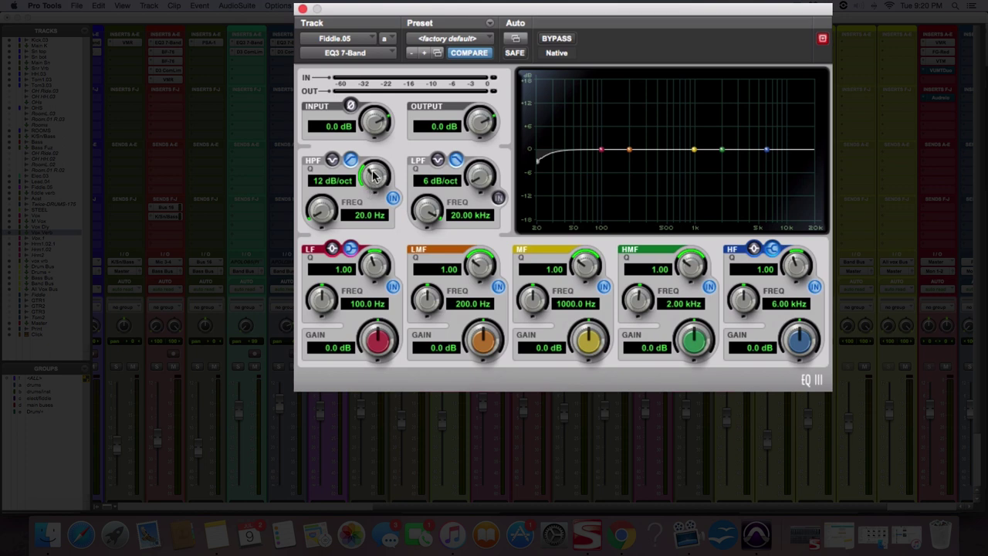
pyautogui.moveTo(320, 218); pyautogui.dragTo(325, 208)
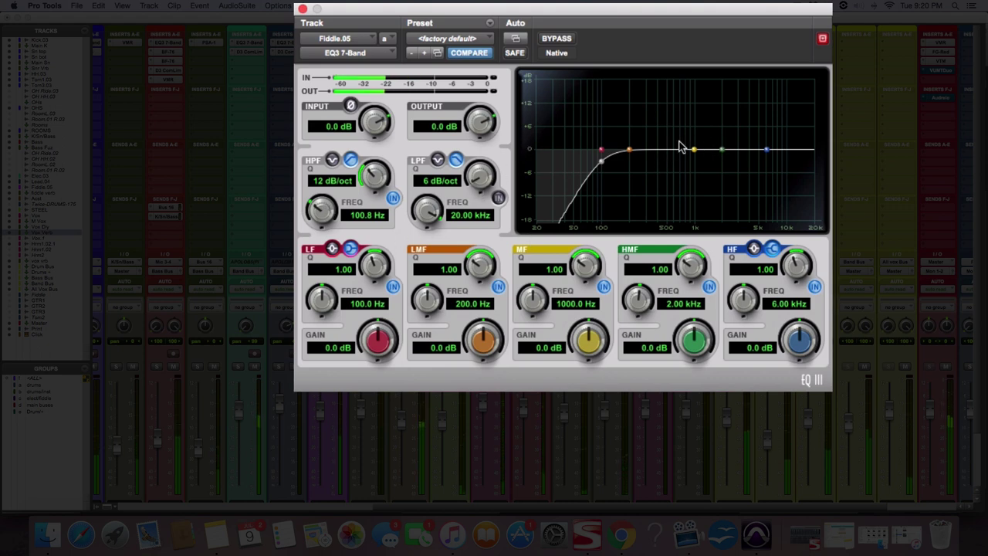
pyautogui.moveTo(585, 265); pyautogui.dragTo(614, 247)
# Step: Sweep a big mid boost to find the harsh spot, then cut it to -2.6 dB at 460.4 Hz, Q 3.09
pyautogui.moveTo(695, 149); pyautogui.dragTo(663, 81)
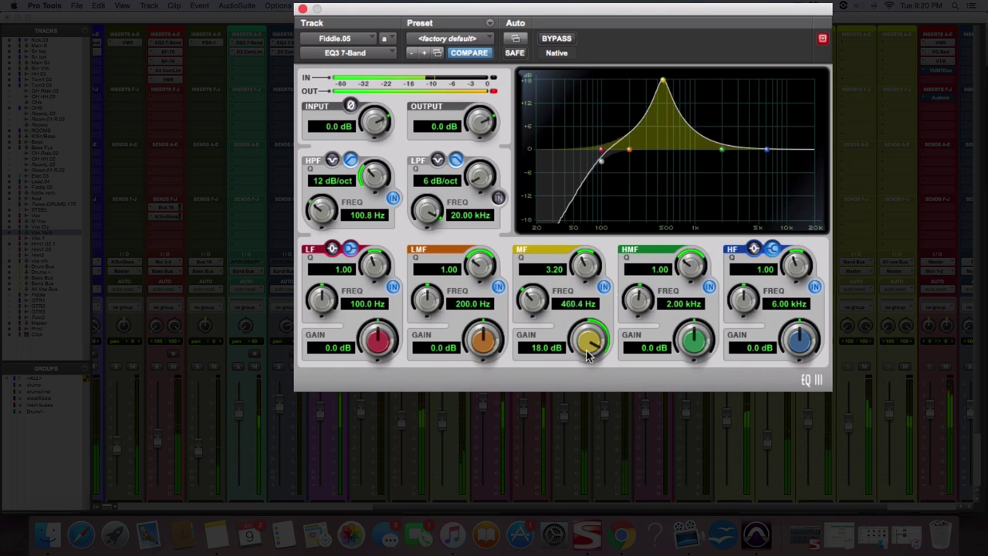
pyautogui.click(490, 91)
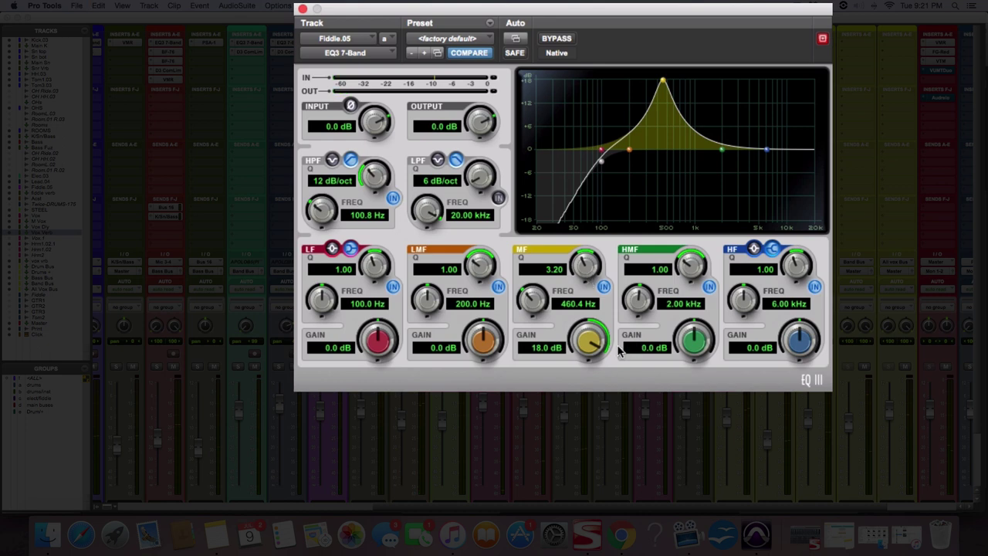
pyautogui.moveTo(595, 341); pyautogui.dragTo(569, 334)
pyautogui.press('space')
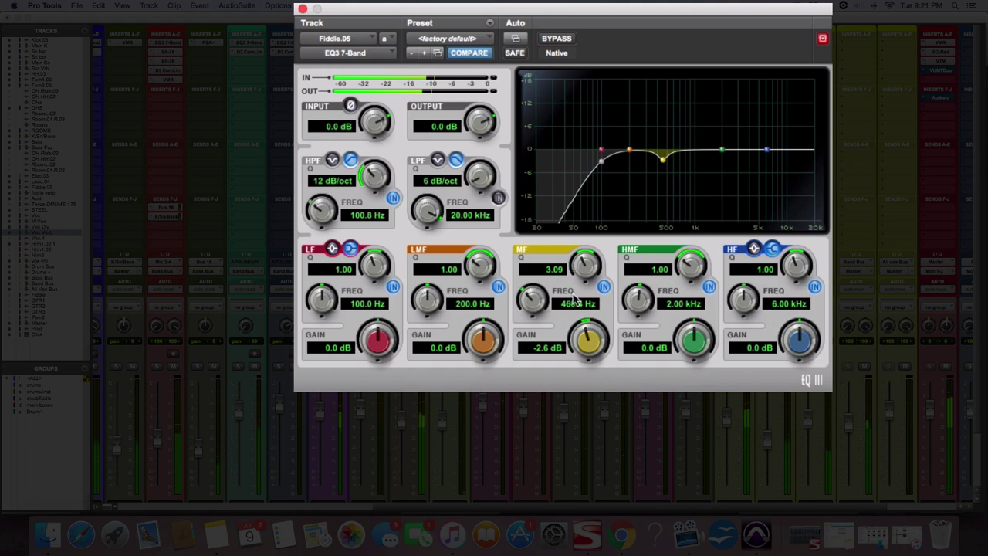
# Step: Raise the EQ output to 0.2 dB and toggle the EQ bypass to compare
pyautogui.moveTo(477, 125); pyautogui.dragTo(476, 122)
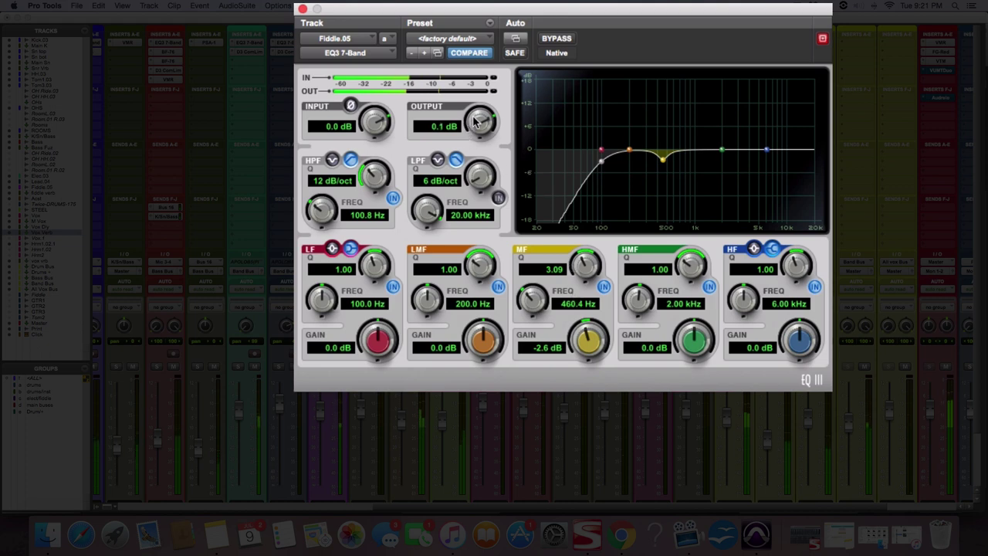
pyautogui.moveTo(476, 121); pyautogui.dragTo(476, 118)
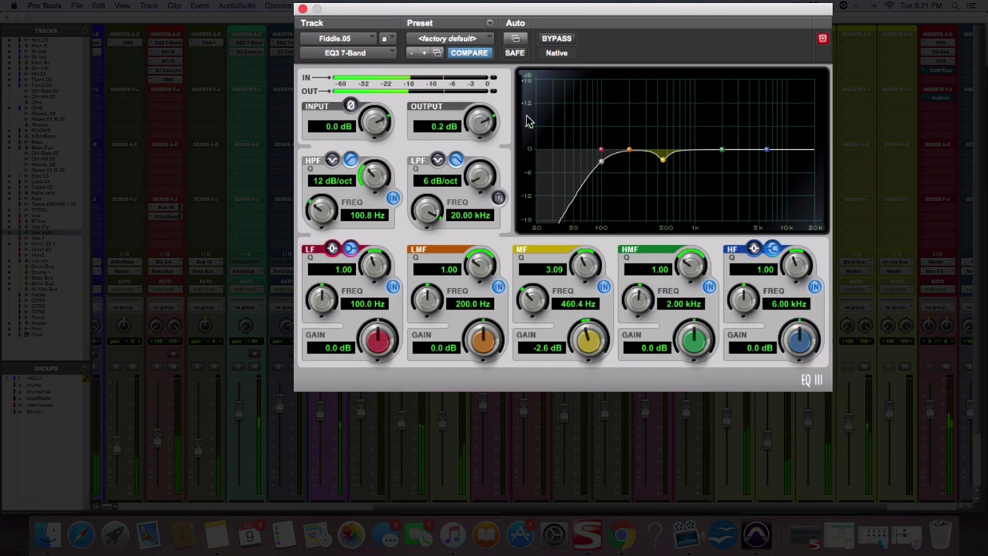
pyautogui.click(558, 40)
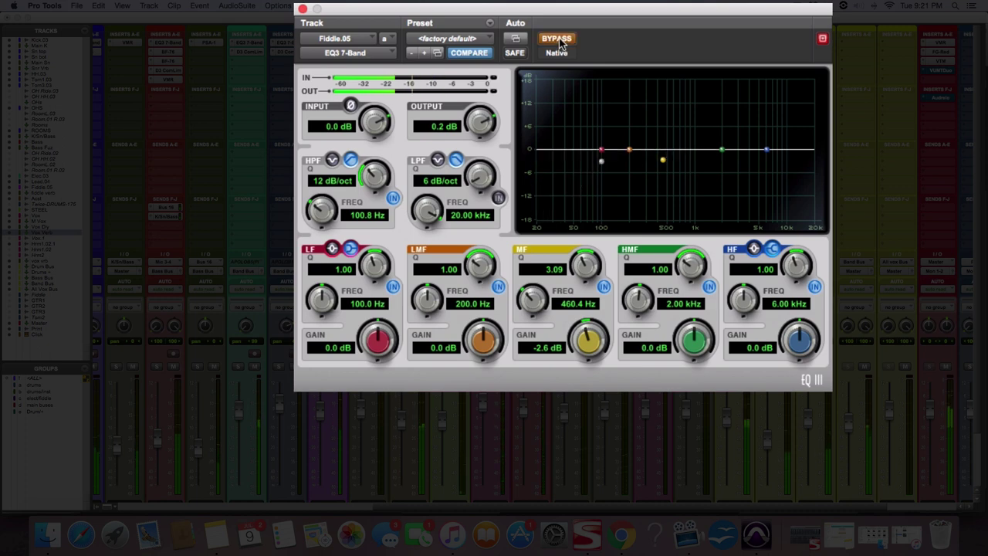
pyautogui.click(558, 40)
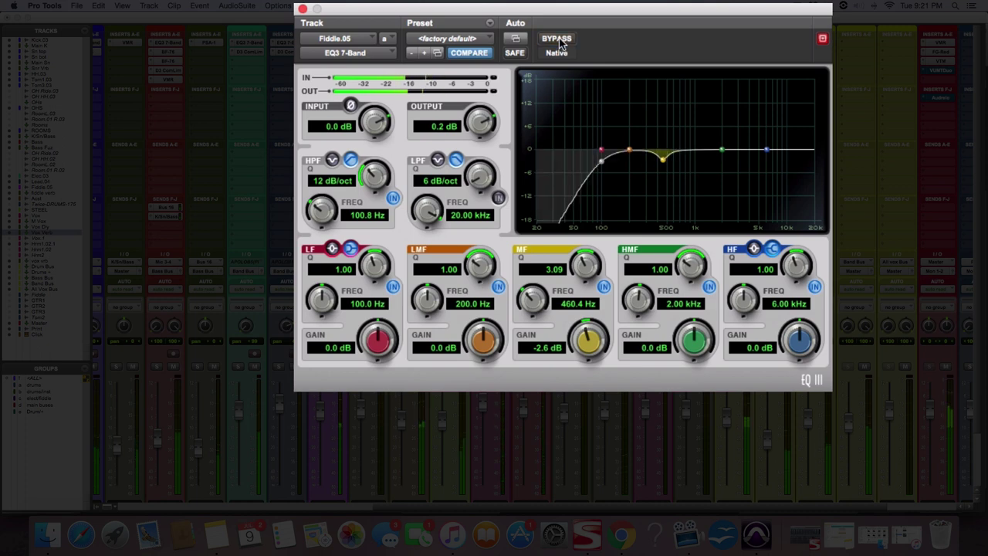
pyautogui.click(559, 40)
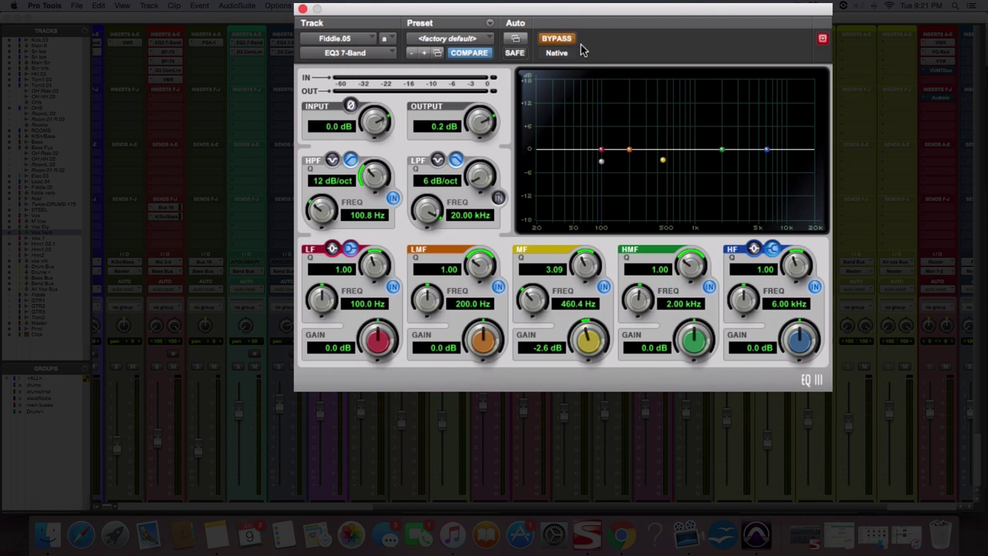
# Step: Play the mix while A/B-ing the EQ bypass, leaving the EQ active
pyautogui.press('space')
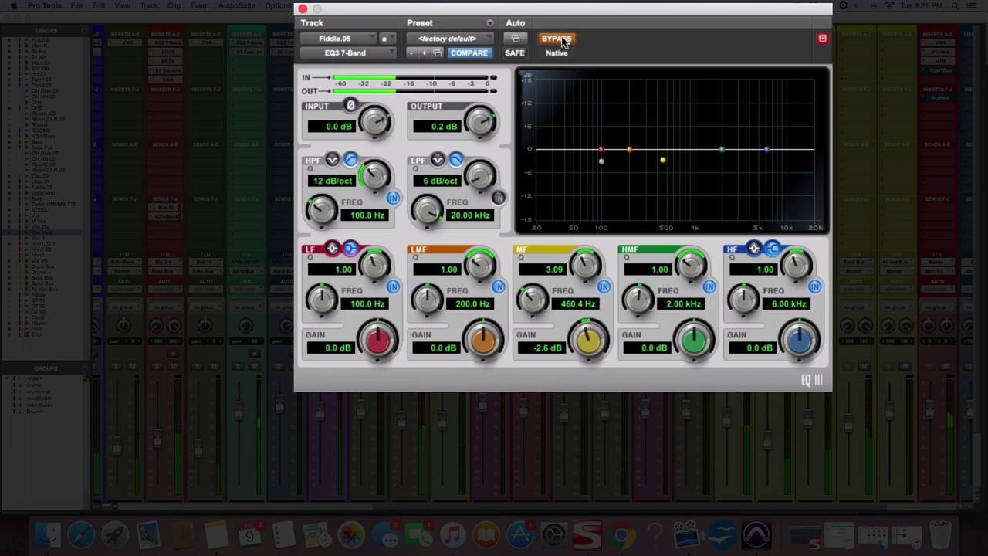
pyautogui.click(562, 43)
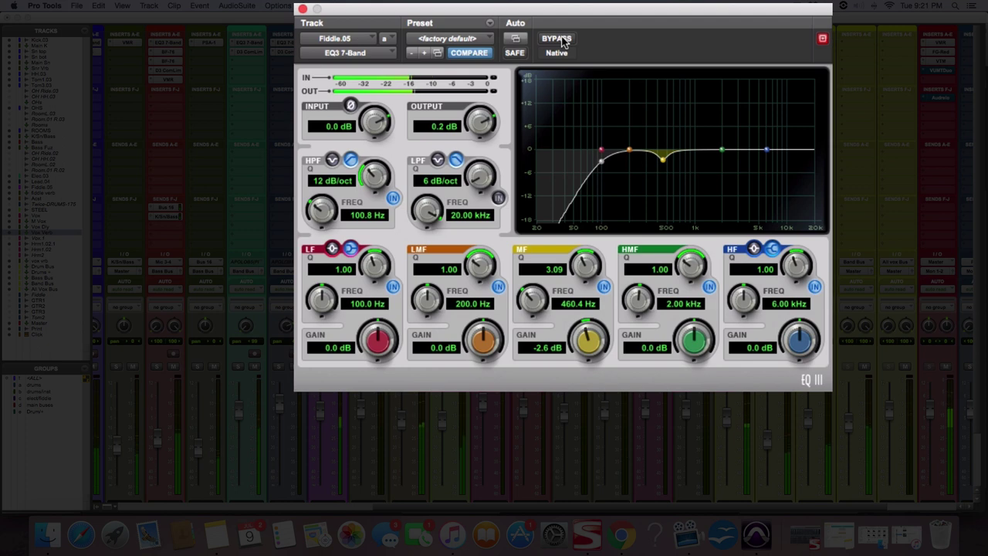
pyautogui.click(563, 42)
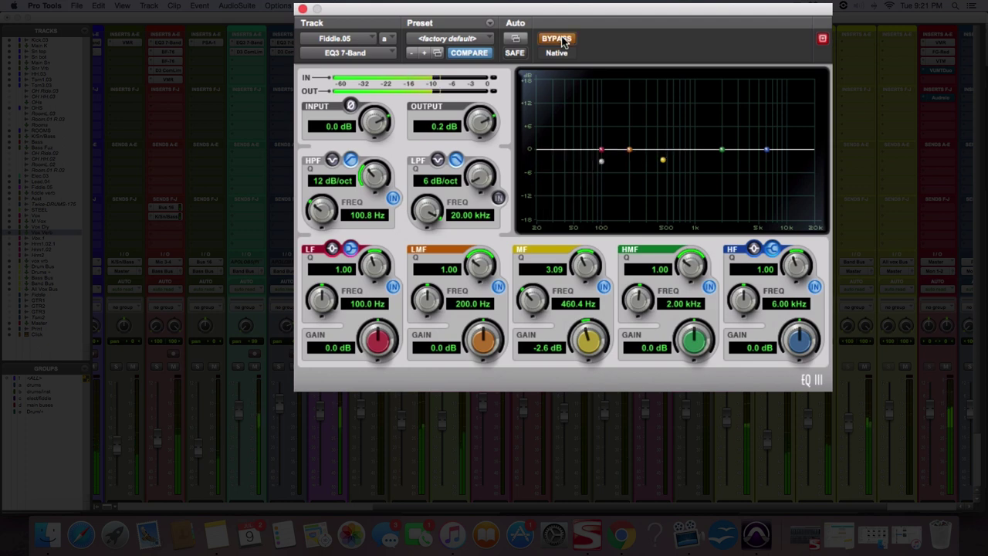
pyautogui.click(563, 42)
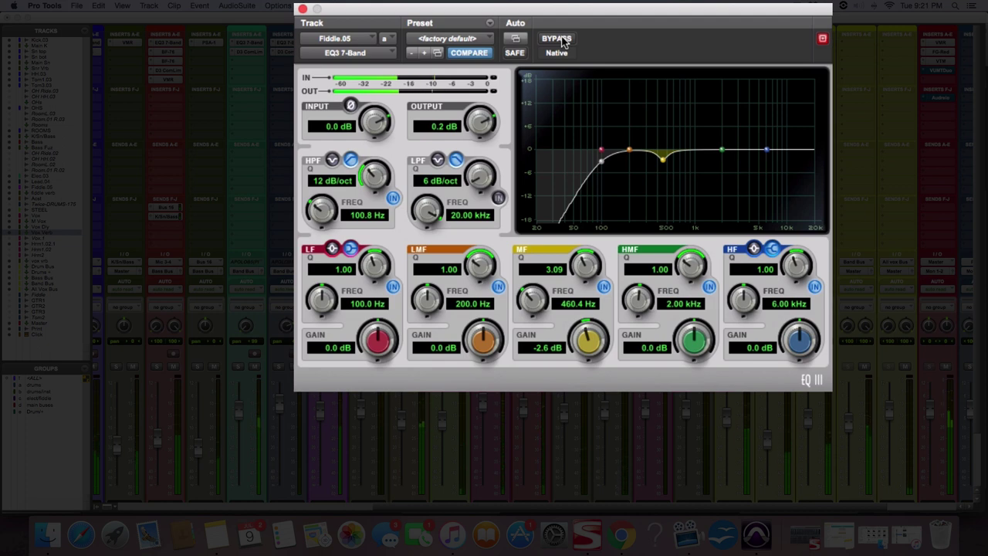
pyautogui.click(560, 38)
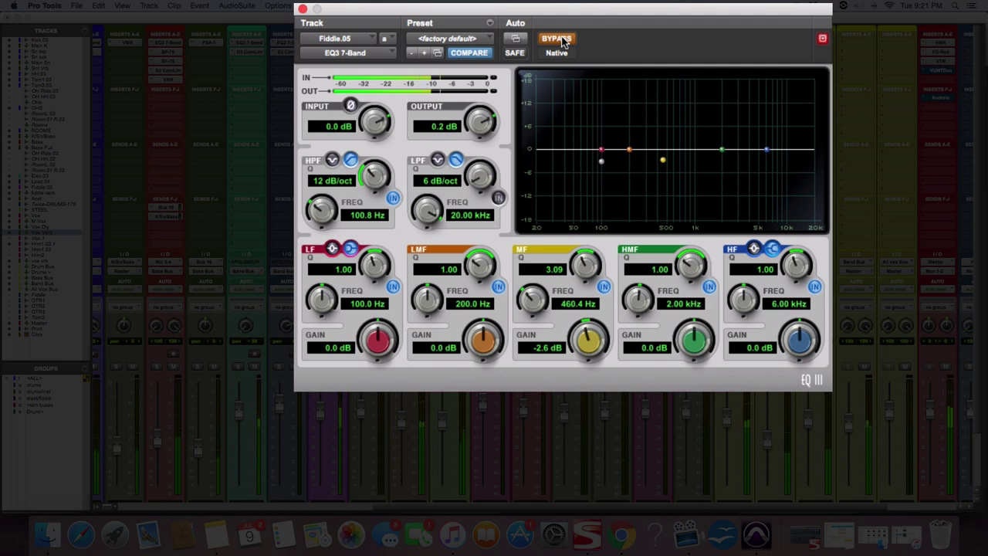
pyautogui.click(562, 41)
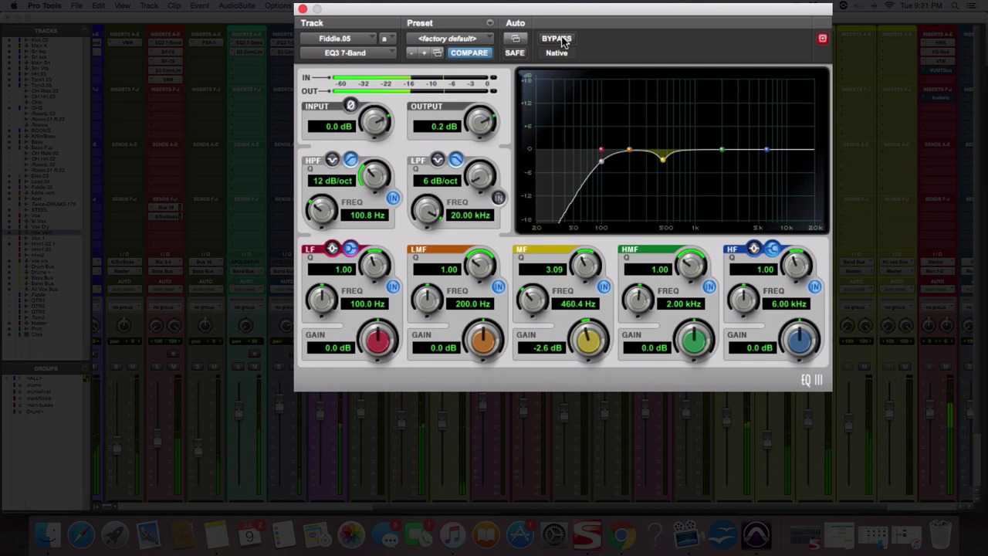
# Step: Insert a Dyn3 Compressor/Limiter on an empty Fiddle.05 insert slot
pyautogui.click(303, 11)
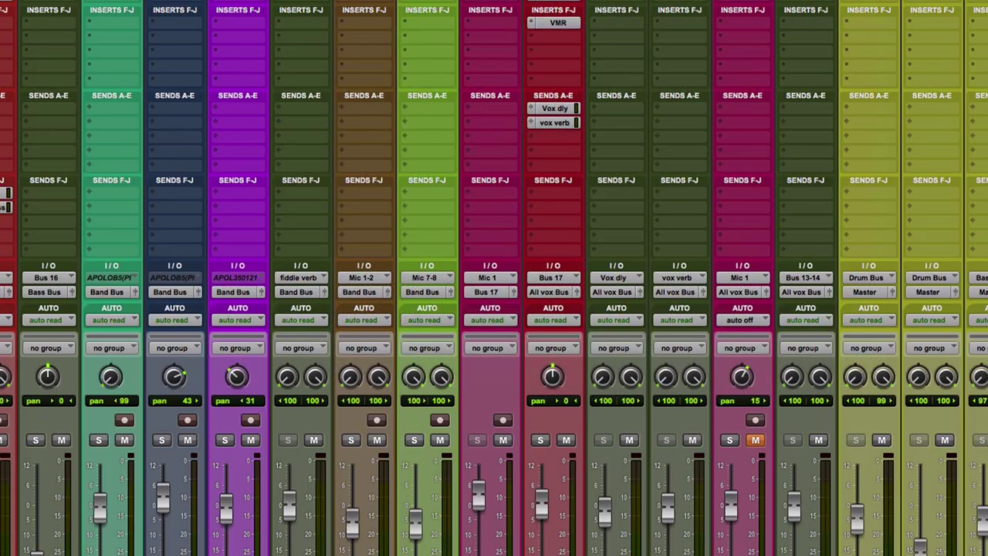
pyautogui.click(332, 42)
pyautogui.moveTo(340, 73)
pyautogui.moveTo(394, 56)
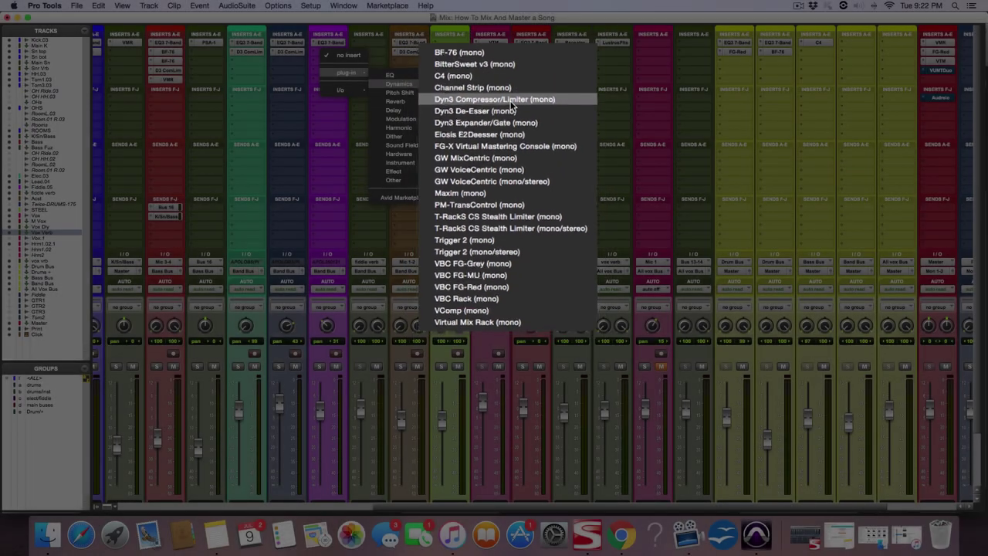
pyautogui.click(511, 91)
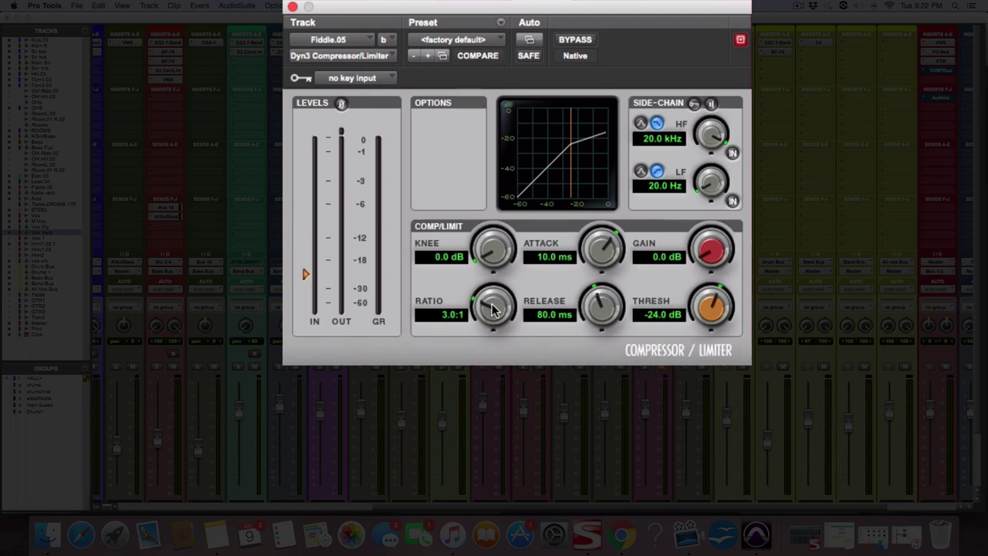
# Step: Set the compressor to 2.5:1 ratio, 37.7 ms release, 1.6 ms attack and -0.4 dB threshold
pyautogui.moveTo(494, 309); pyautogui.dragTo(566, 272)
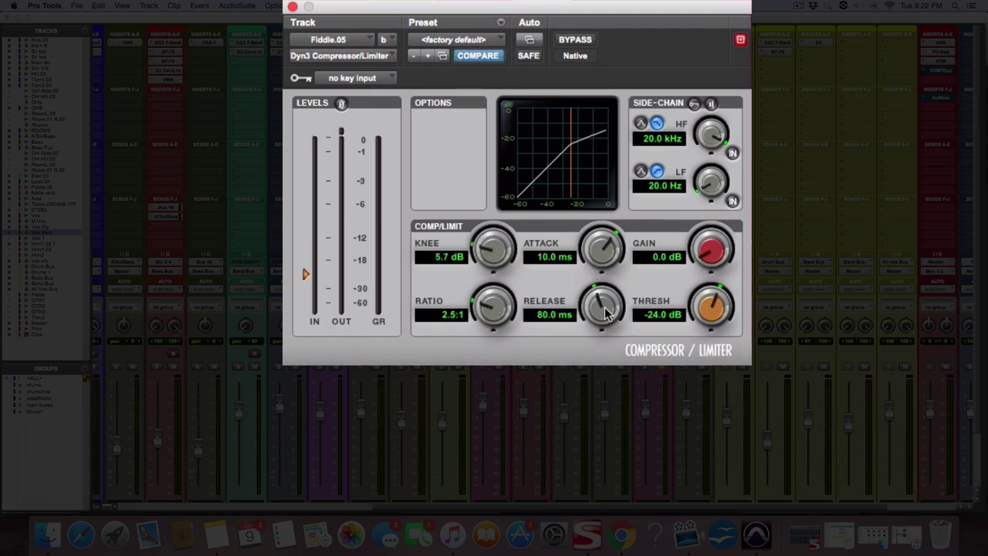
pyautogui.moveTo(606, 309)
pyautogui.mouseDown()
pyautogui.moveTo(589, 330)
pyautogui.moveTo(602, 305)
pyautogui.moveTo(605, 313)
pyautogui.mouseUp()
pyautogui.moveTo(599, 250); pyautogui.dragTo(598, 259)
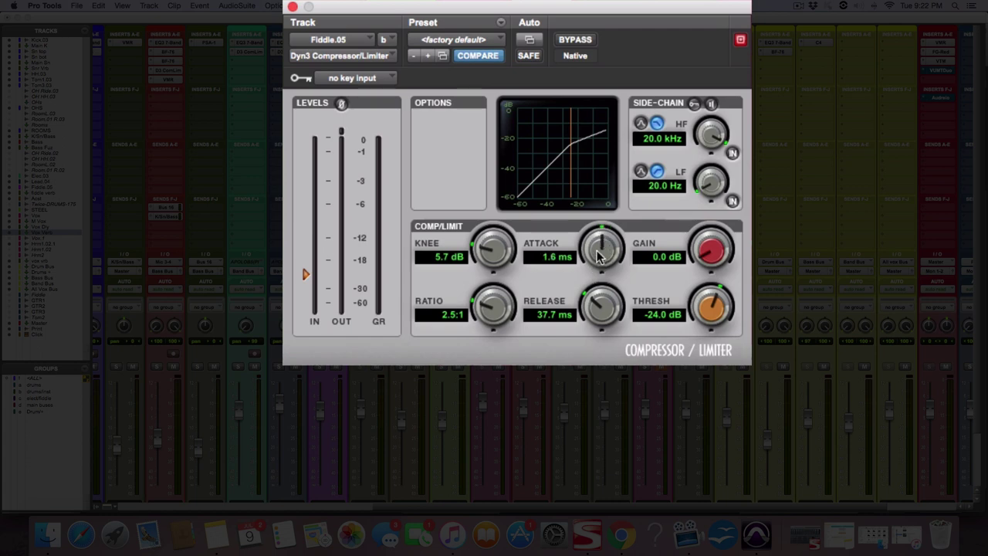
pyautogui.moveTo(715, 307); pyautogui.dragTo(717, 300)
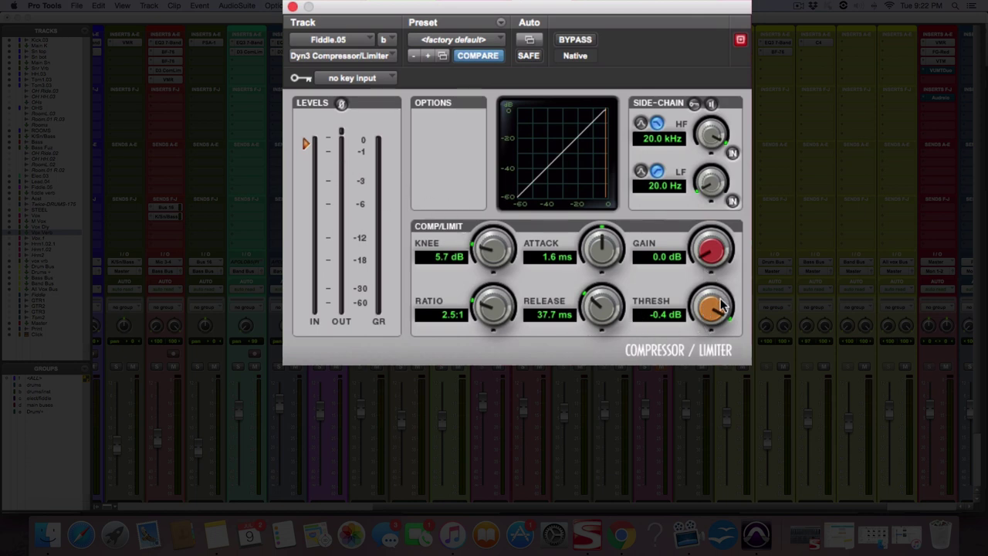
# Step: Dial in a -17.6 dB threshold, 35.9 ms release, 1.2 ms attack and 1.1 dB makeup gain
pyautogui.moveTo(717, 313)
pyautogui.mouseDown()
pyautogui.moveTo(704, 320)
pyautogui.moveTo(712, 309)
pyautogui.mouseUp()
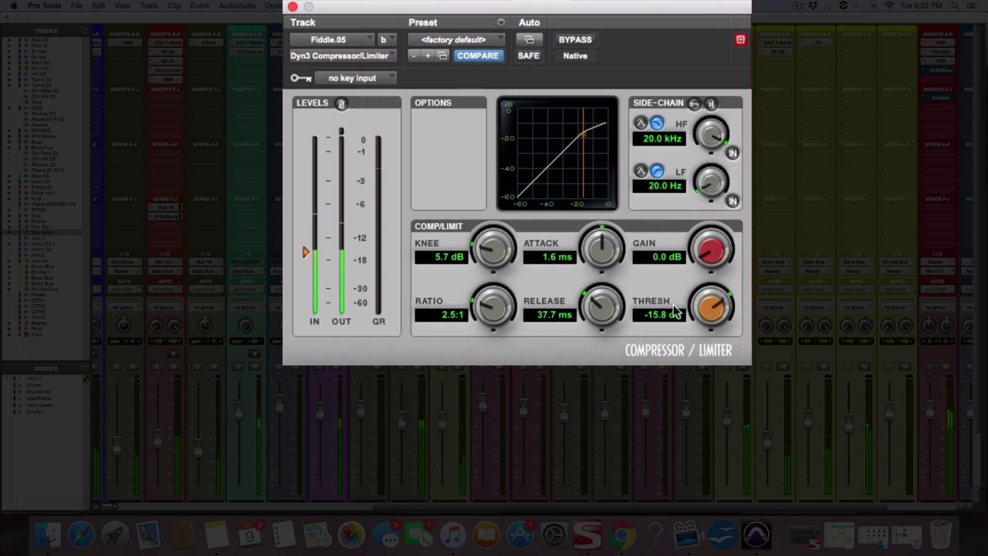
pyautogui.moveTo(601, 307); pyautogui.dragTo(601, 309)
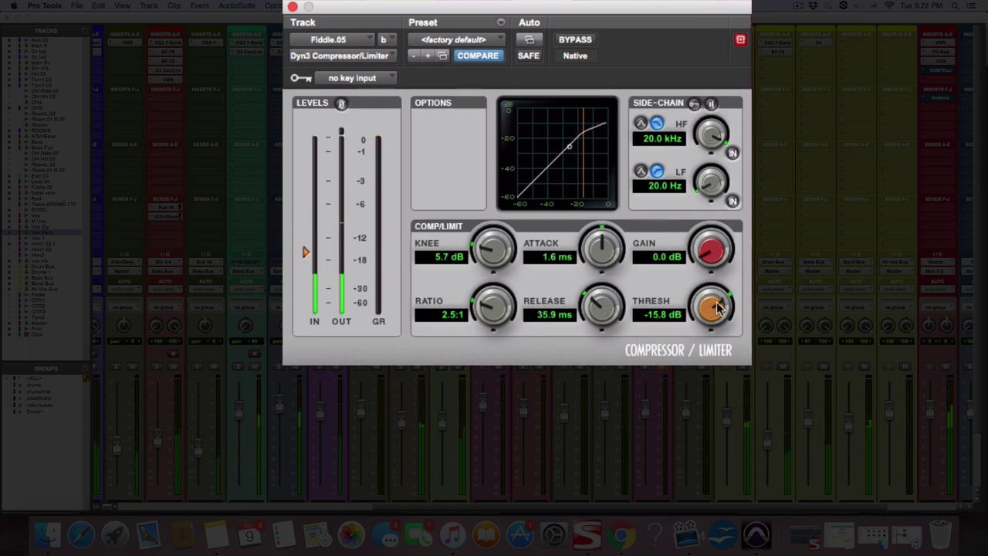
pyautogui.moveTo(715, 307); pyautogui.dragTo(711, 307)
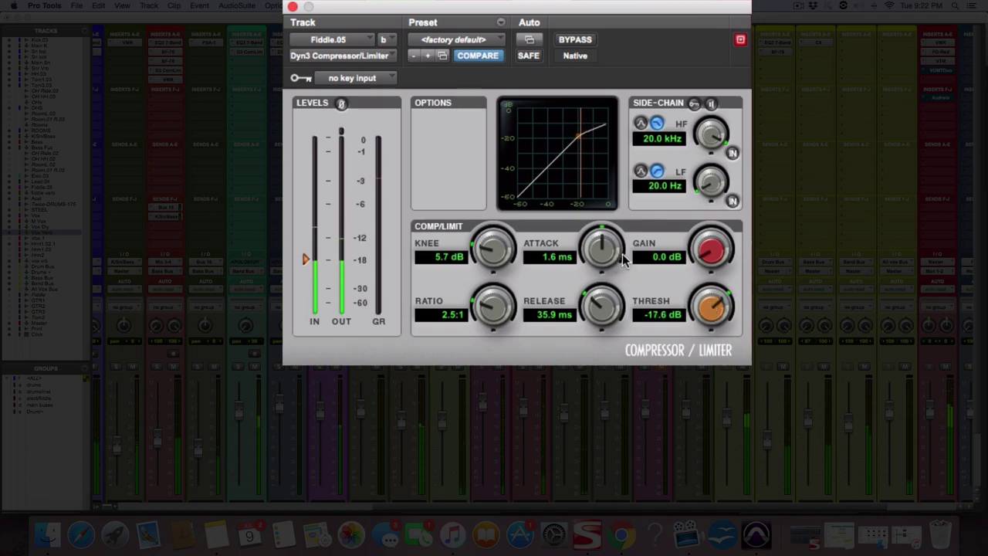
pyautogui.moveTo(609, 248); pyautogui.dragTo(599, 248)
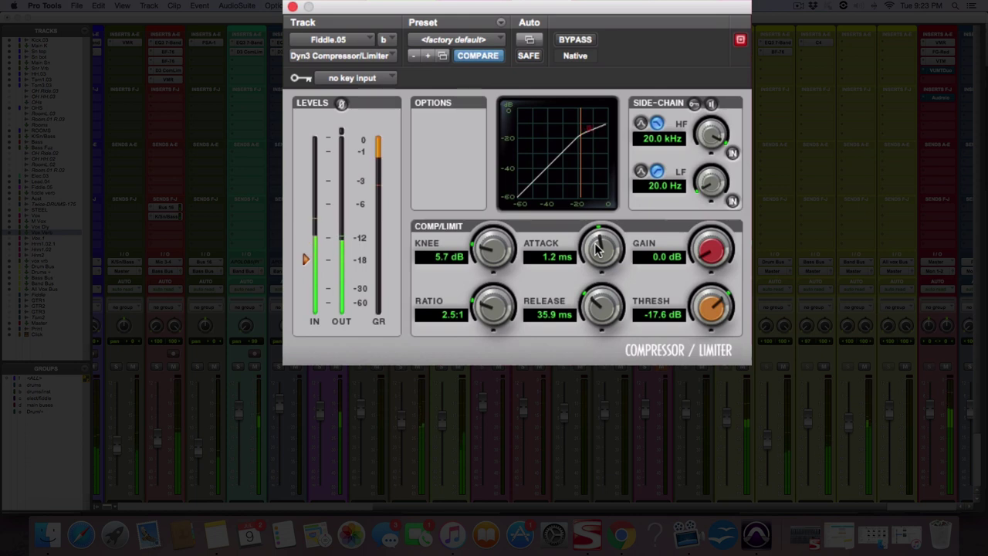
pyautogui.moveTo(711, 254); pyautogui.dragTo(712, 251)
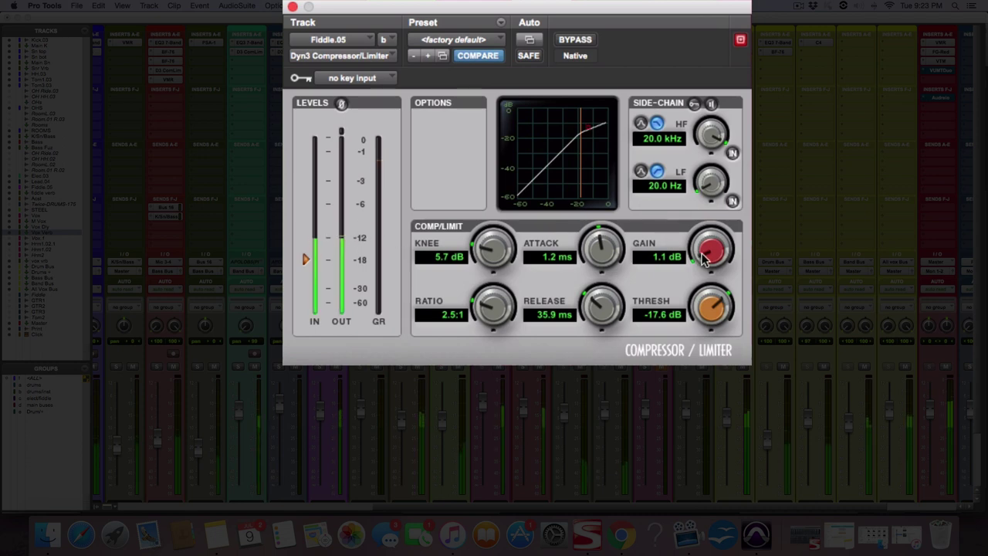
# Step: Bring the makeup gain to 1.4 dB and A/B the compressor bypass, leaving it active
pyautogui.scroll(3, 702, 259)
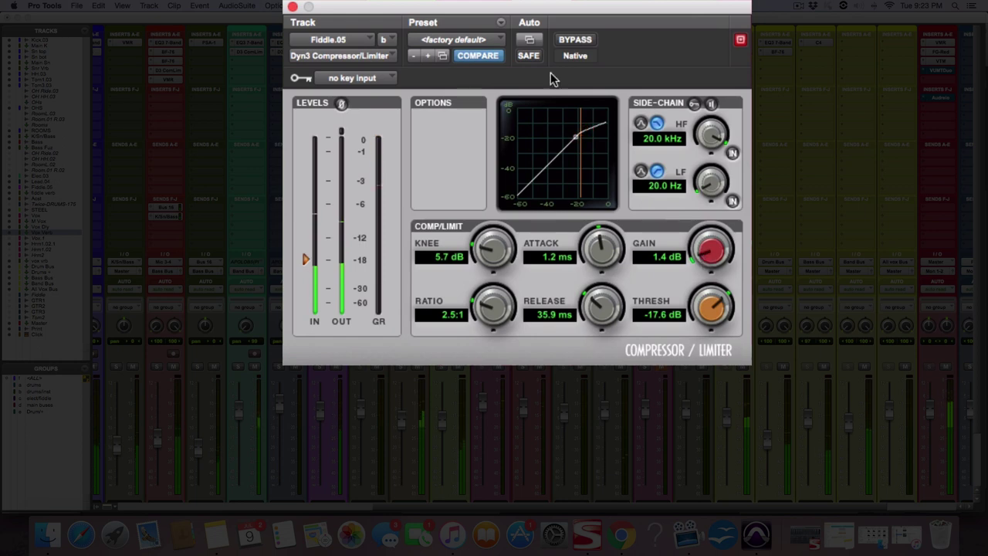
pyautogui.click(575, 38)
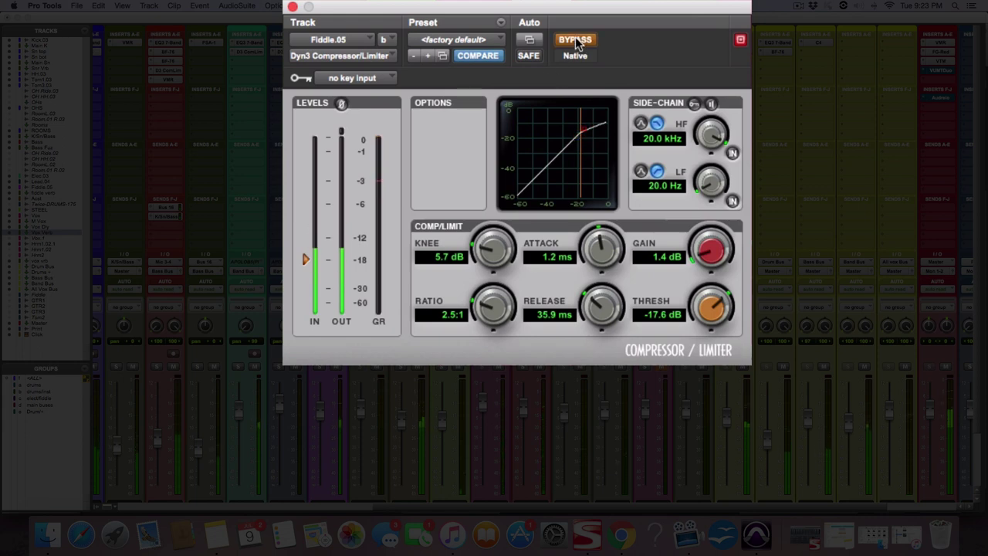
pyautogui.click(575, 39)
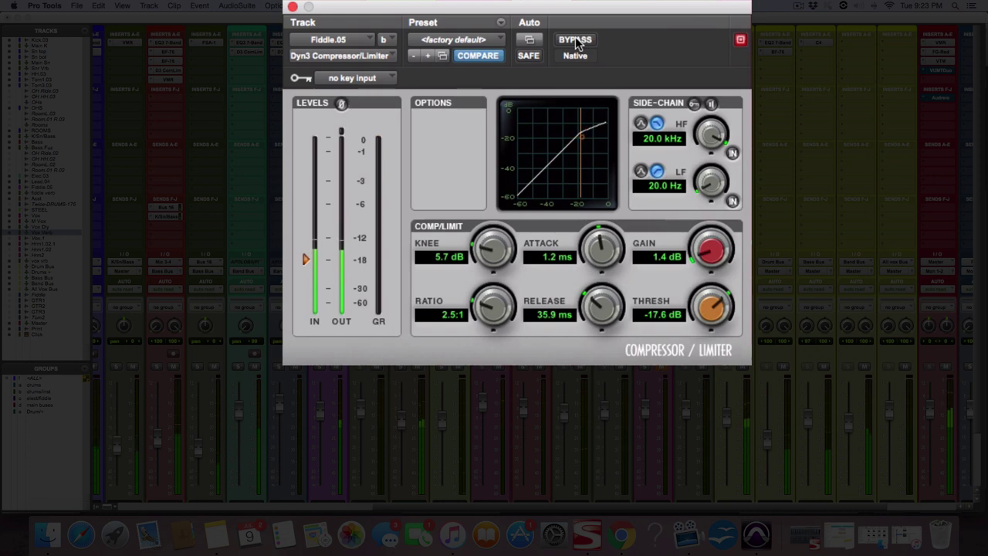
pyautogui.click(322, 356)
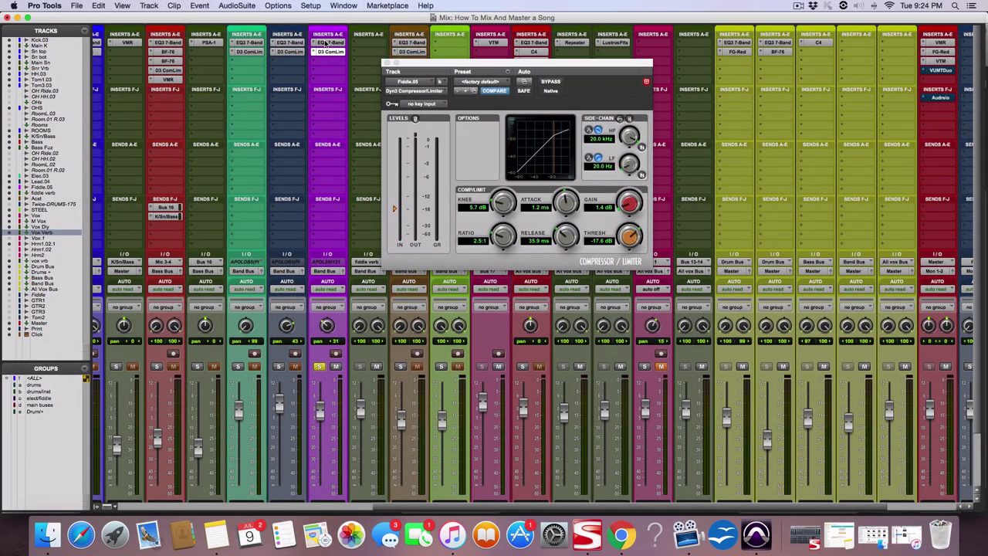
# Step: Reopen the Fiddle EQ3 7-Band window, A/B the inserts' bypass, and unsolo Fiddle.05 with processing active
pyautogui.click(327, 43)
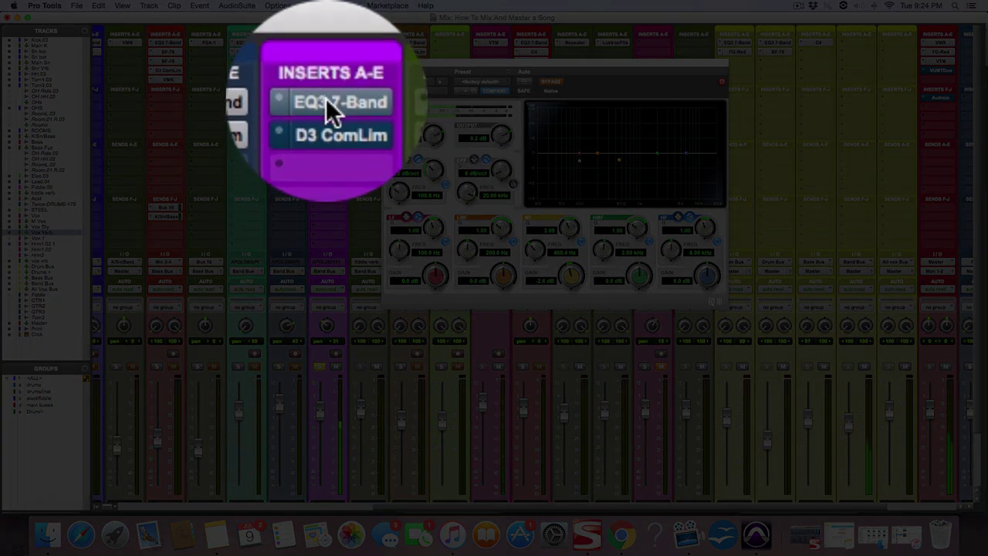
pyautogui.click(326, 101)
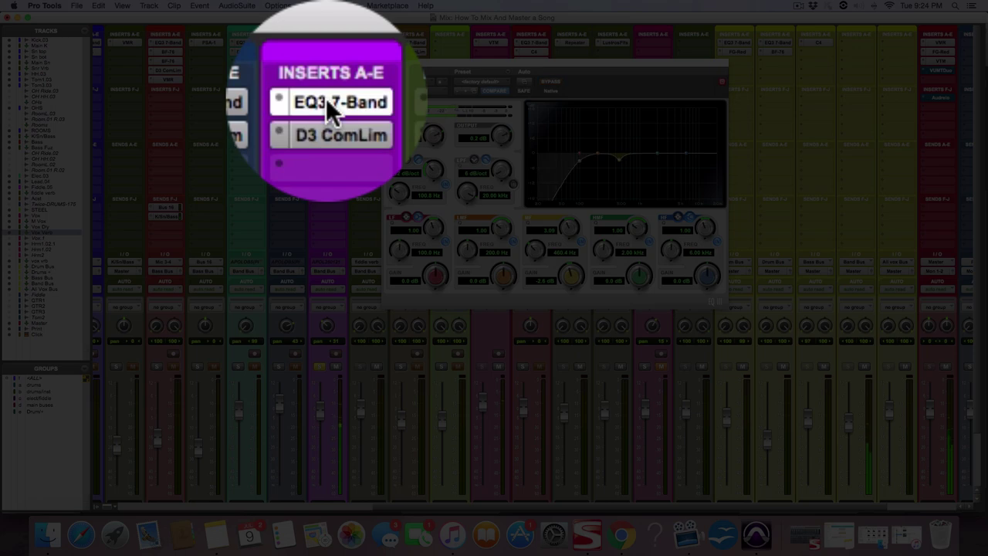
pyautogui.click(327, 100)
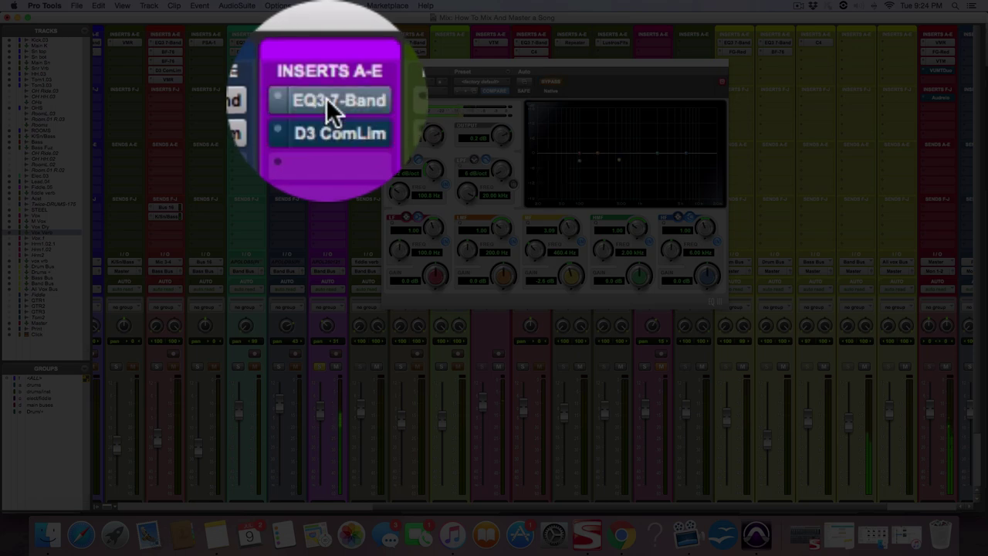
pyautogui.click(326, 99)
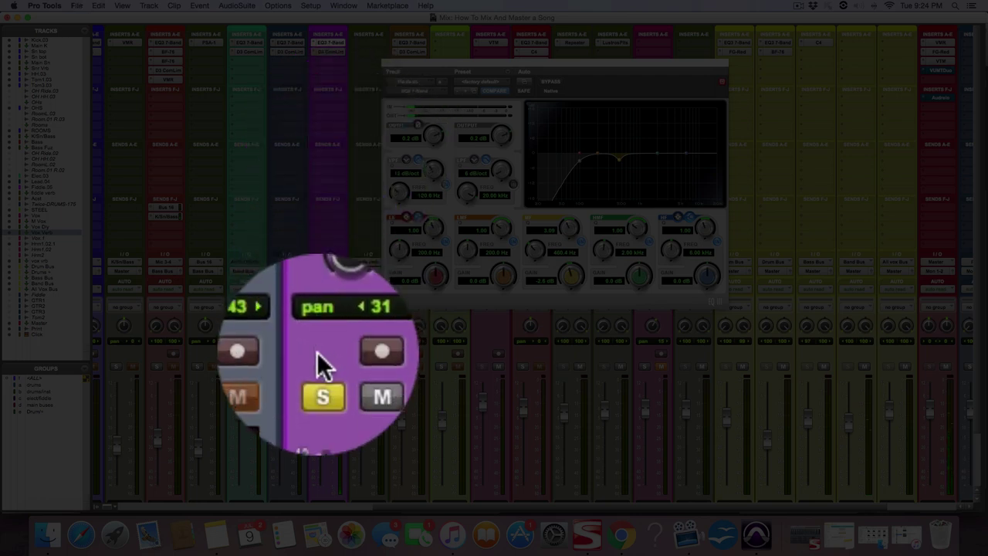
pyautogui.click(317, 364)
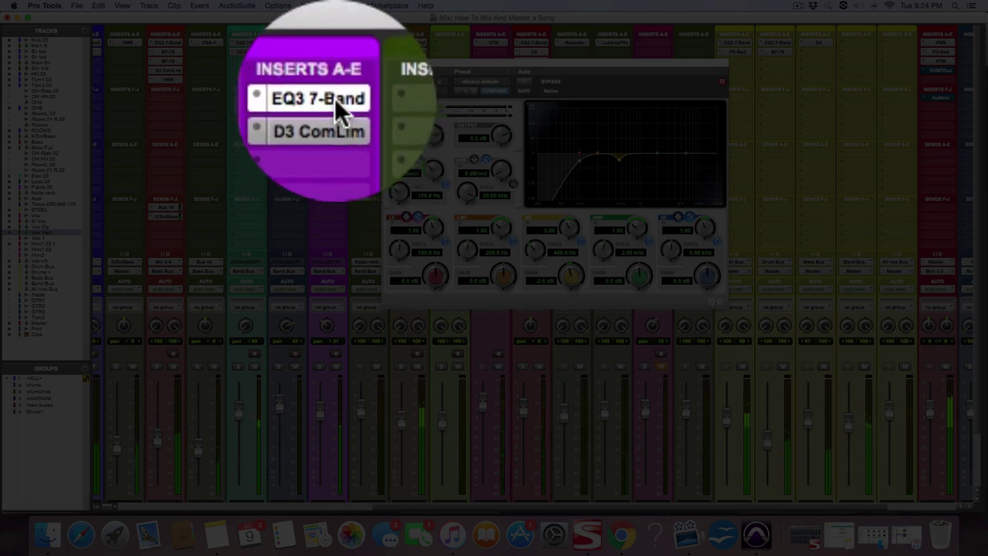
pyautogui.keyDown('ctrl'); pyautogui.keyDown('super'); pyautogui.click(335, 98); pyautogui.keyUp('super'); pyautogui.keyUp('ctrl')
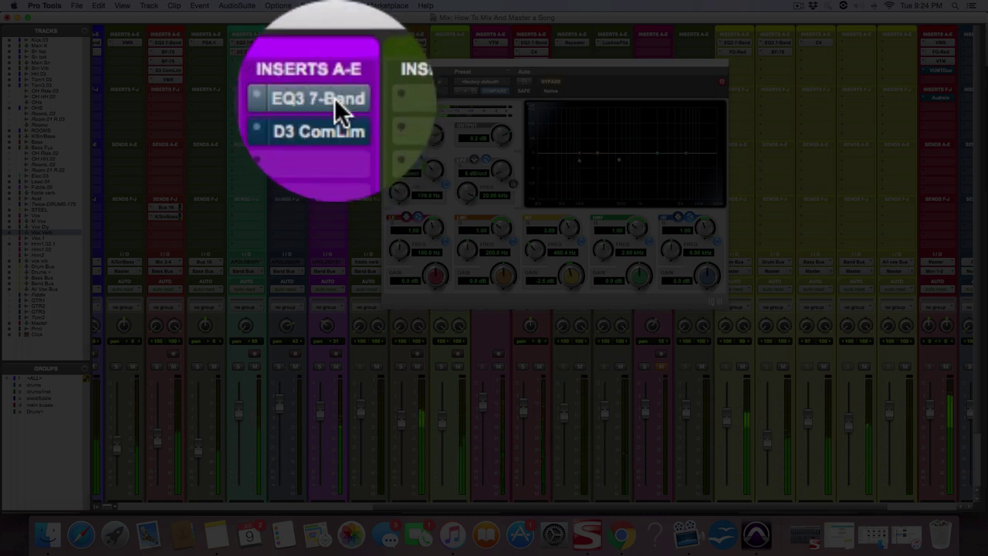
pyautogui.keyDown('ctrl'); pyautogui.keyDown('super'); pyautogui.click(334, 98); pyautogui.keyUp('super'); pyautogui.keyUp('ctrl')
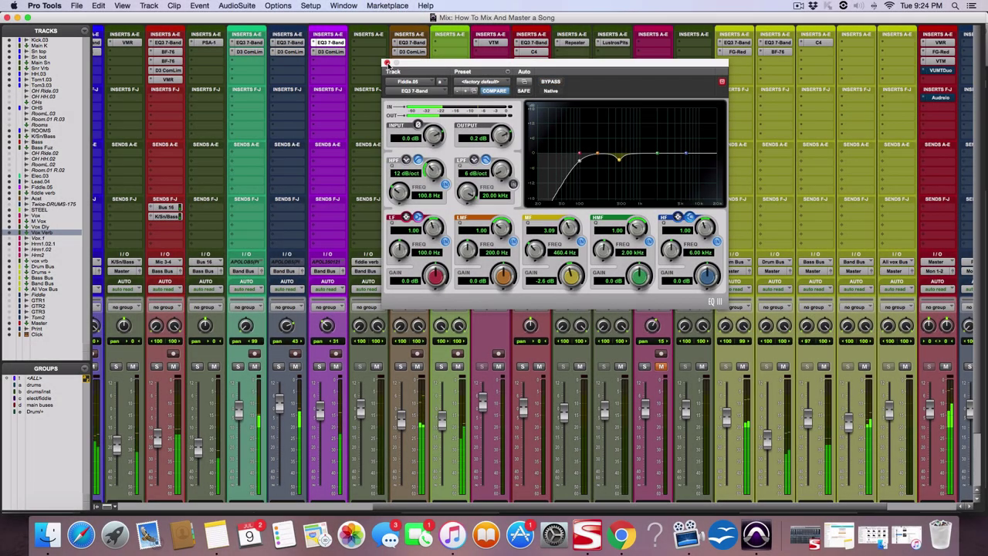
# Step: Close the Fiddle.05 EQ3 window to return to the full Mix window
pyautogui.click(387, 62)
pyautogui.hscroll(3, 830, 327)
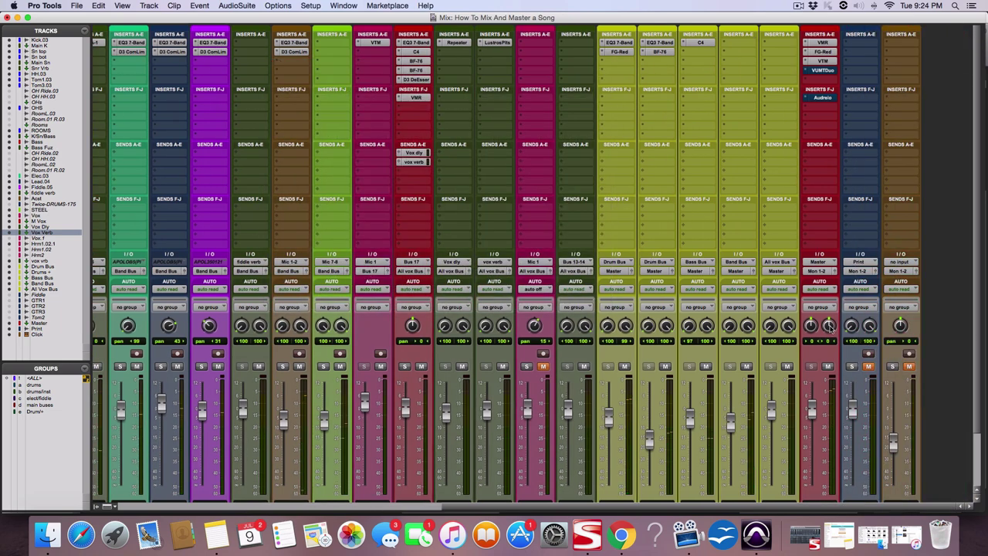
pyautogui.moveTo(830, 327); pyautogui.dragTo(816, 398)
pyautogui.hscroll(-1, 313, 295)
# Step: Play the mix and pull the Fiddle.05 fader down slightly while listening
pyautogui.press('space')
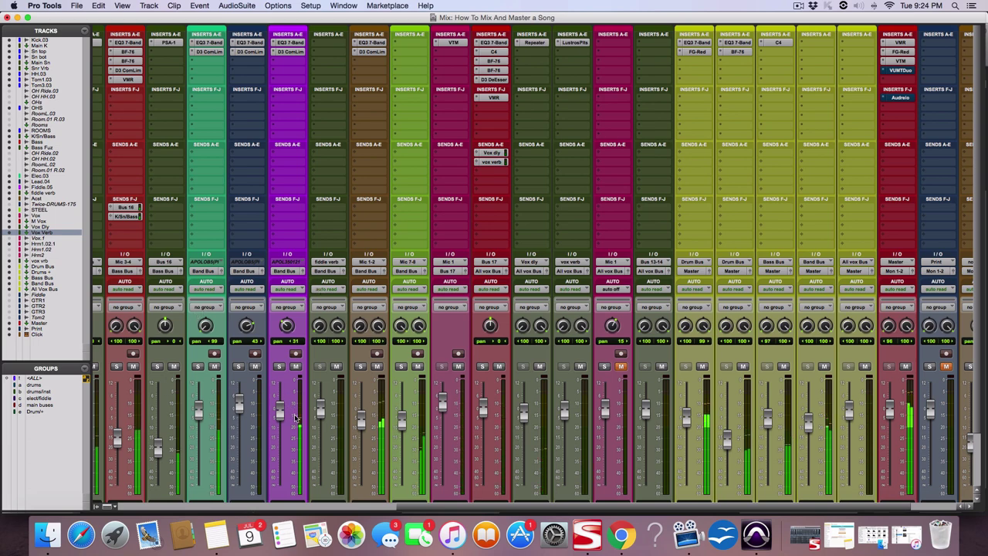
pyautogui.press('space')
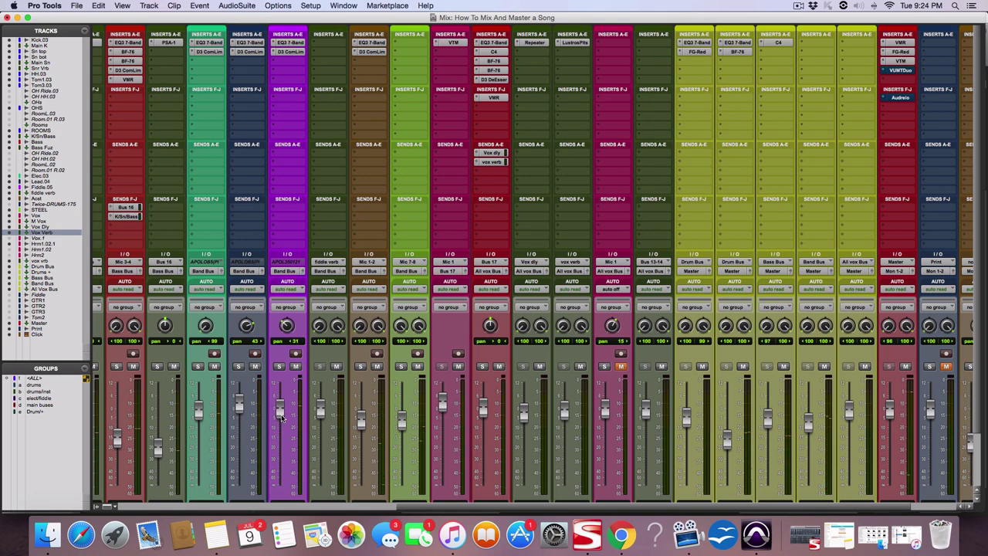
pyautogui.press('space')
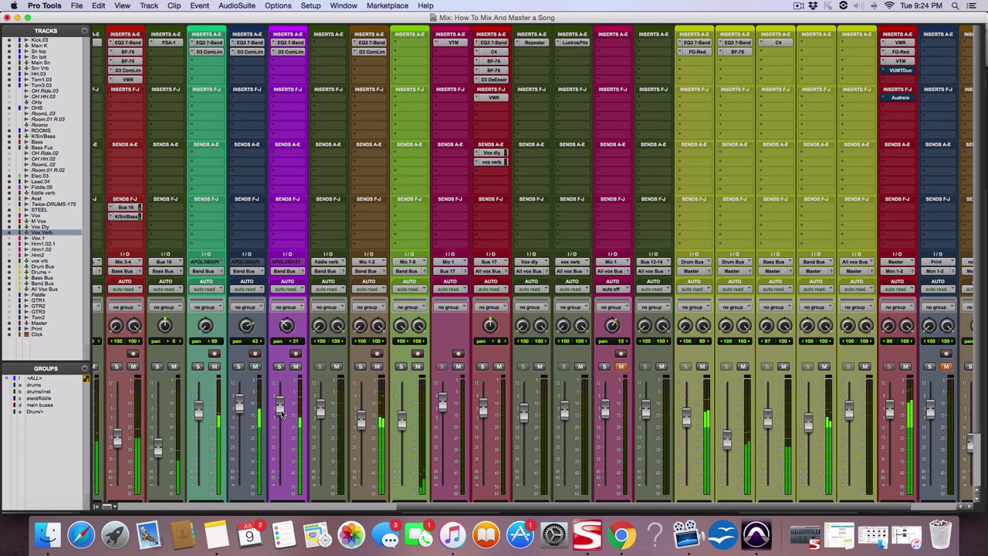
pyautogui.moveTo(281, 415); pyautogui.dragTo(286, 417)
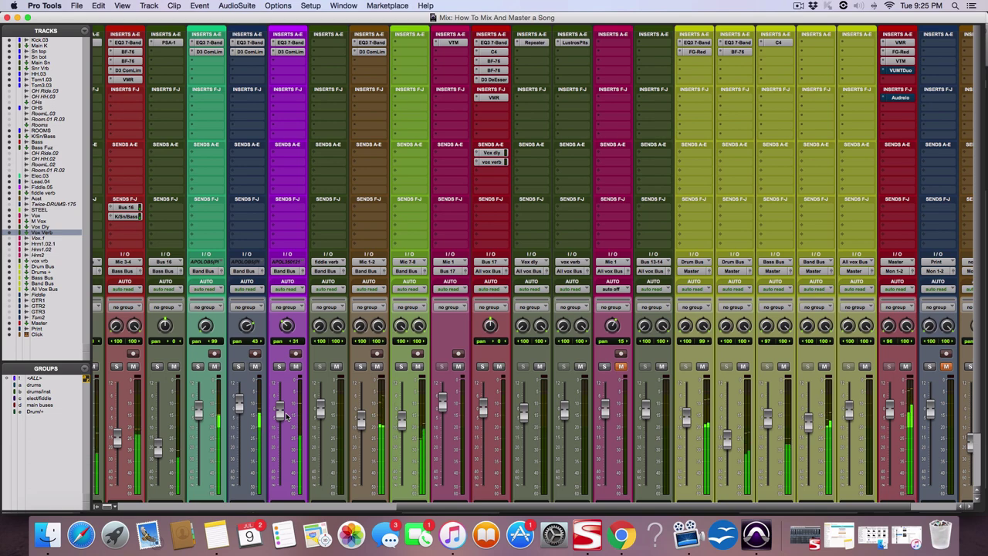
pyautogui.press('space')
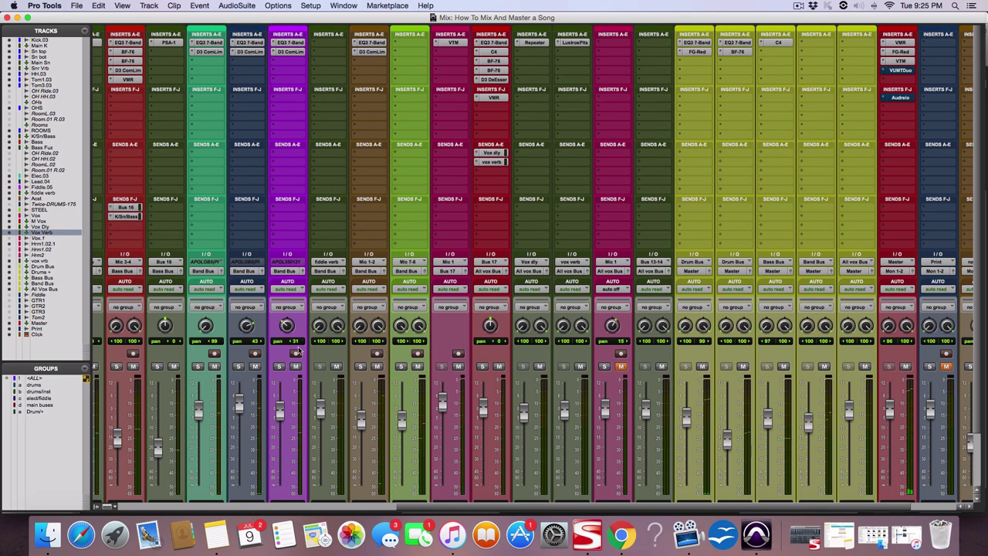
pyautogui.scroll(-4, 298, 351)
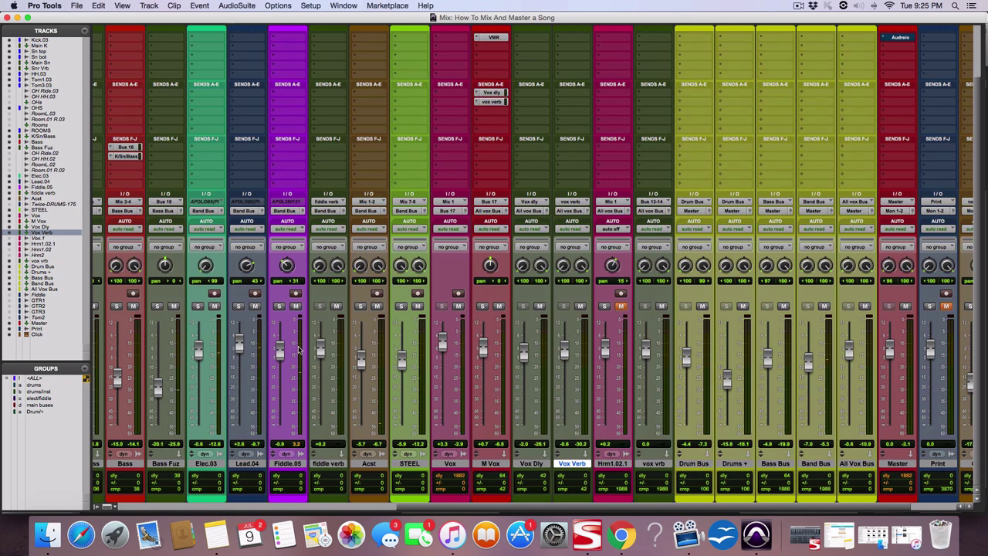
pyautogui.scroll(3, 301, 350)
pyautogui.hscroll(1, 301, 349)
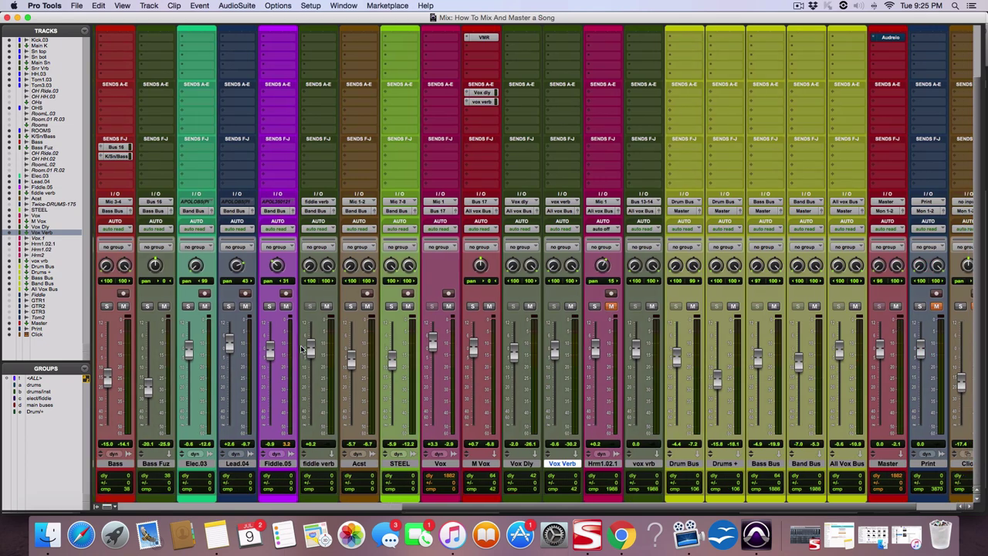
pyautogui.scroll(-3, 301, 350)
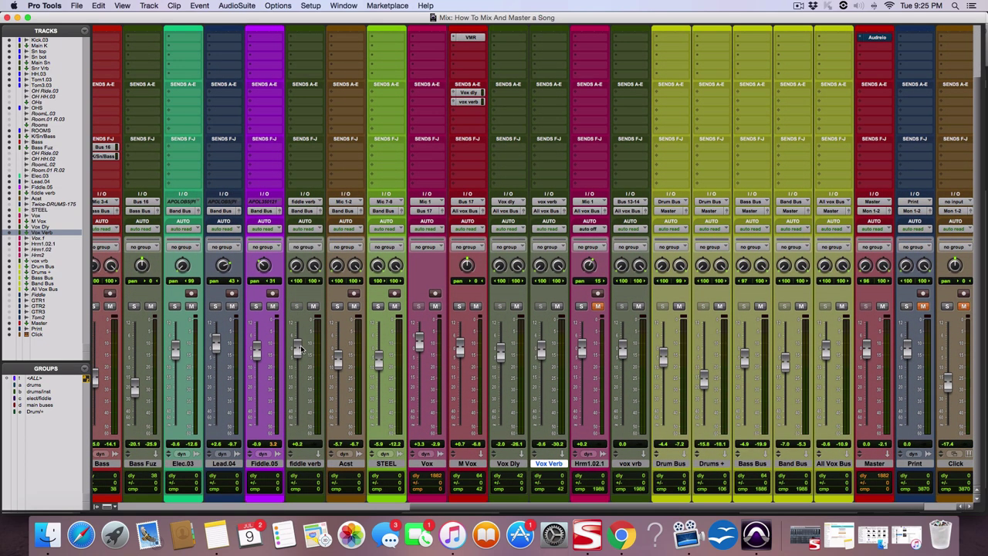
pyautogui.hscroll(2, 301, 350)
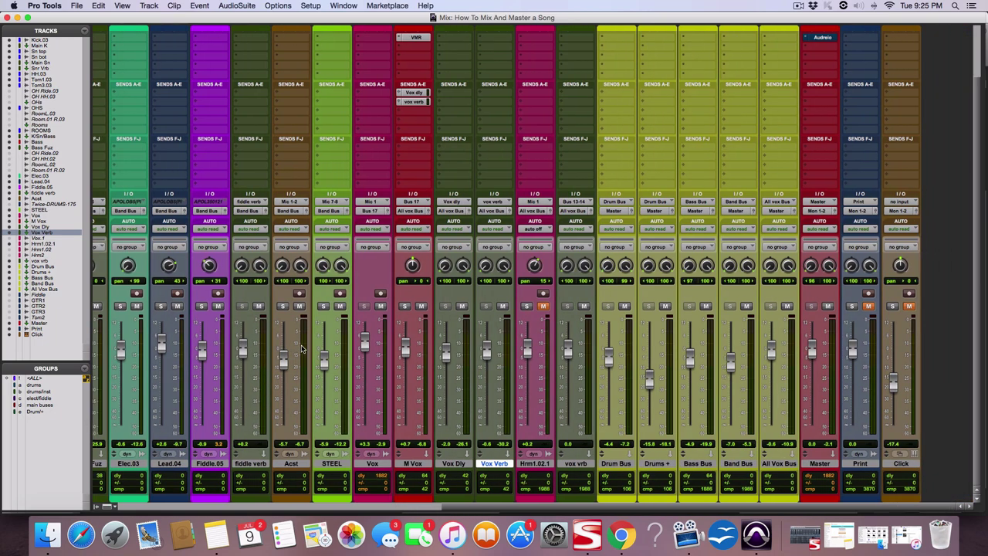